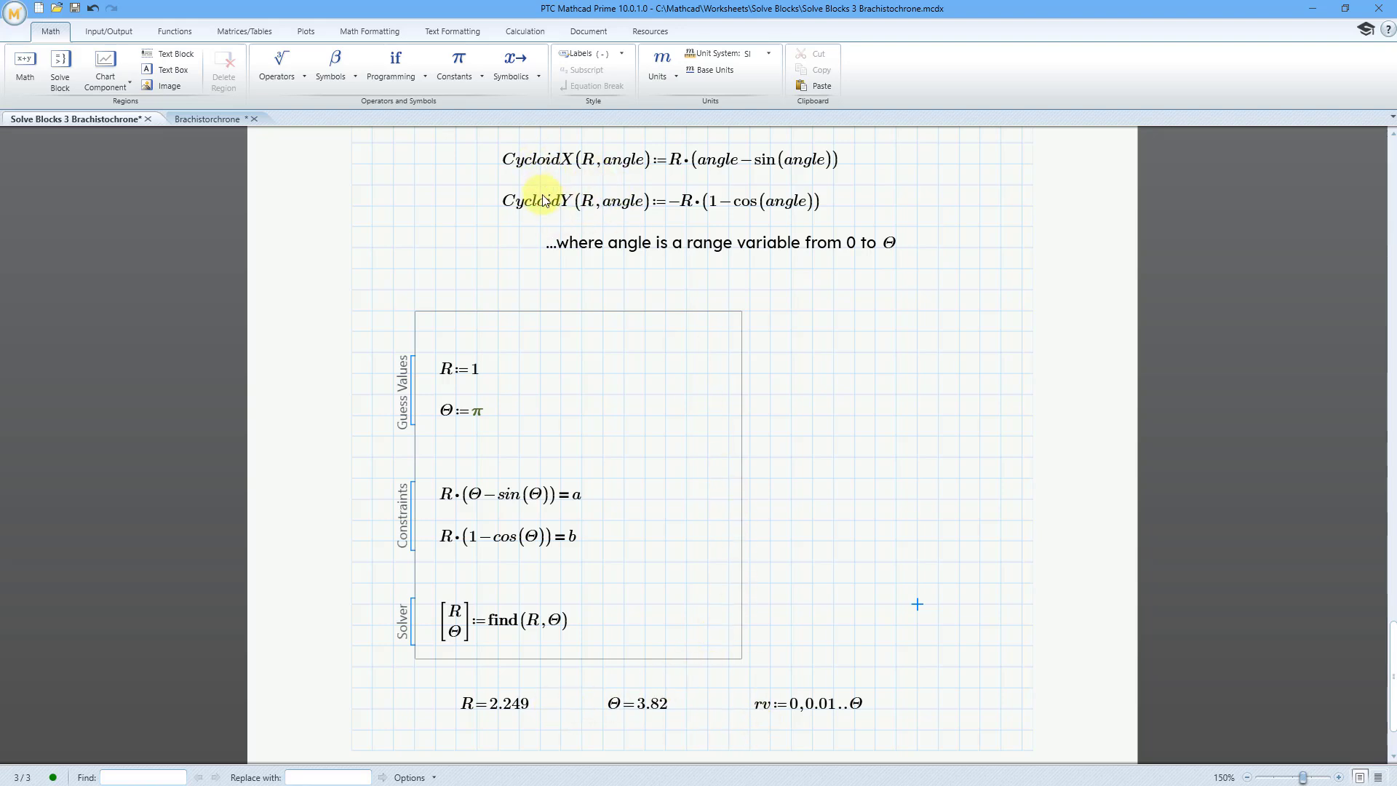
# - Insert a chart component on the blank page below the solve block results
pyautogui.scroll(-3, 670, 256)
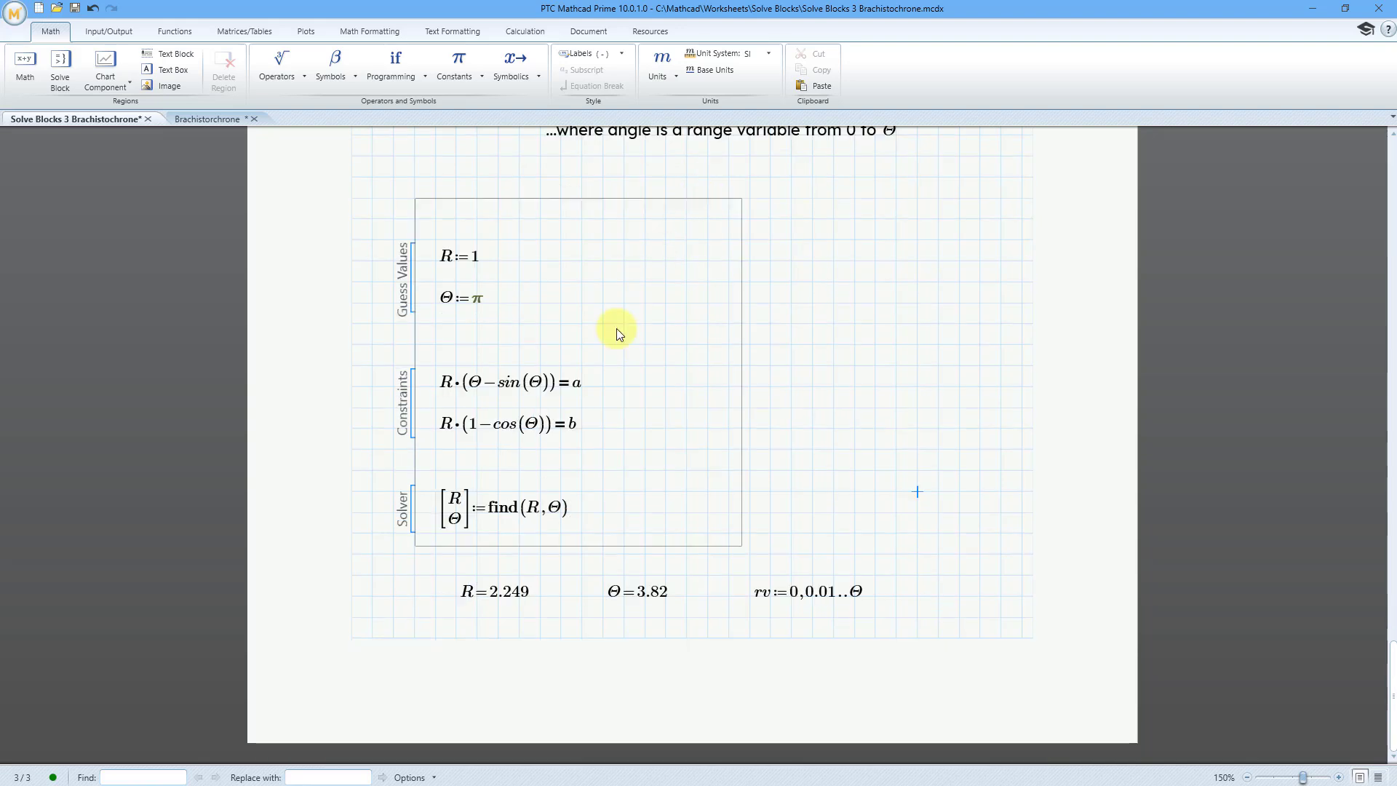
pyautogui.click(477, 639)
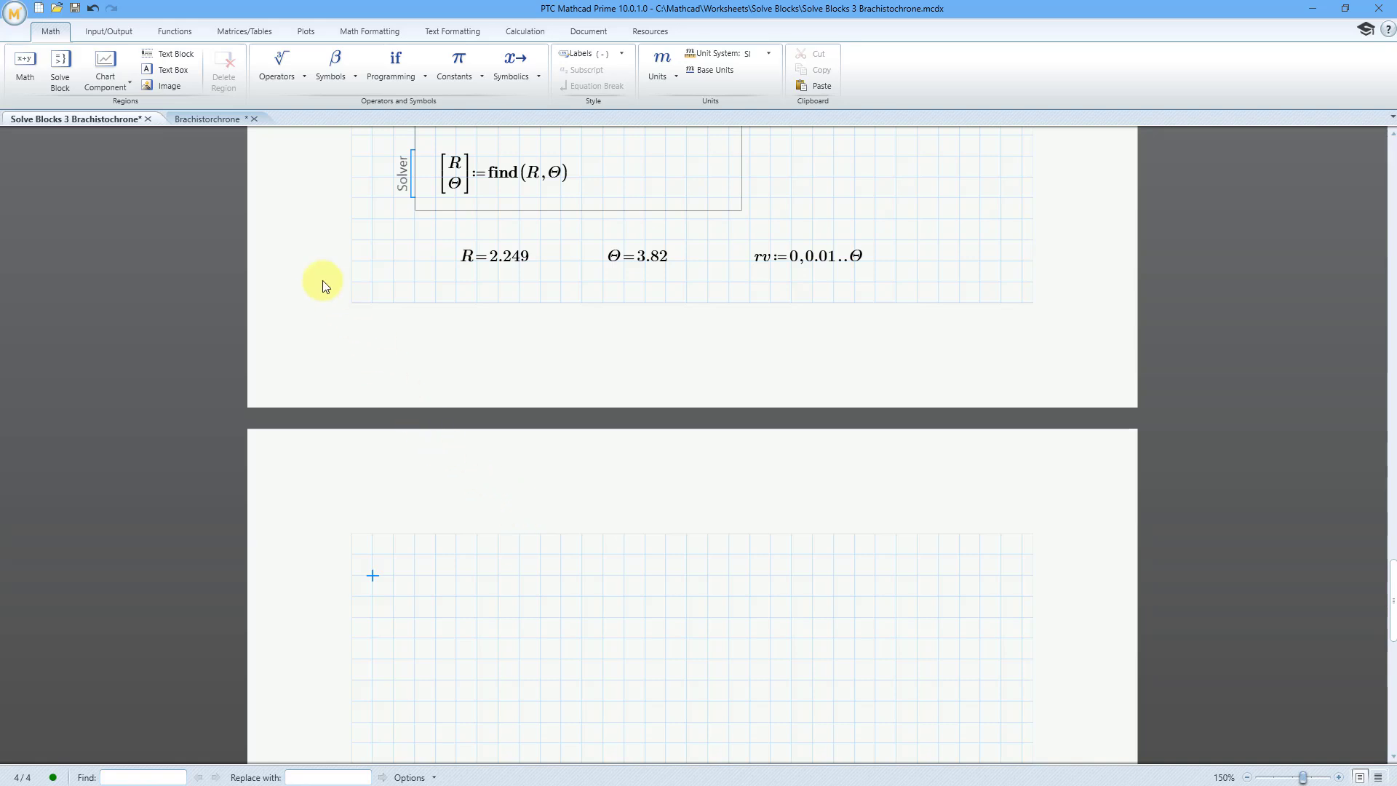
pyautogui.click(115, 81)
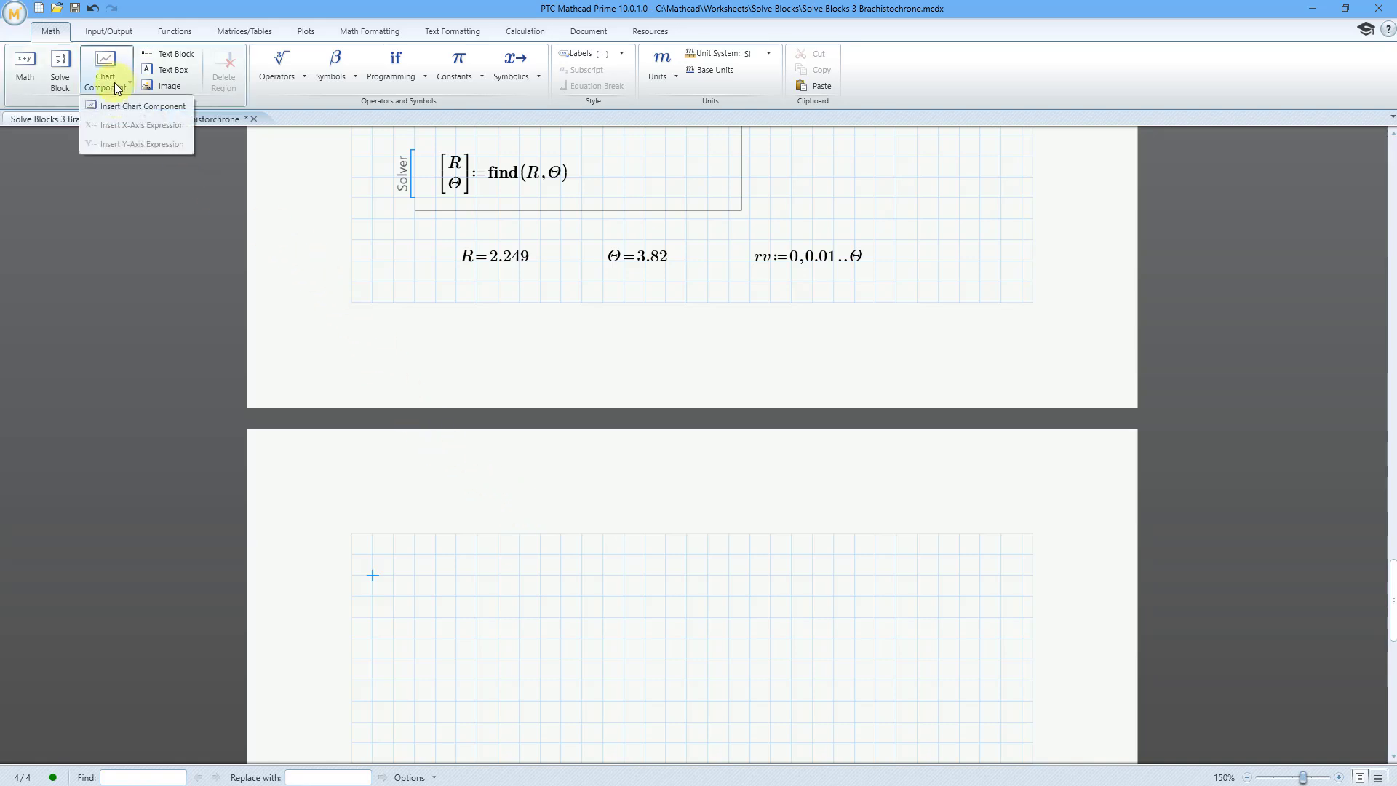
pyautogui.click(115, 106)
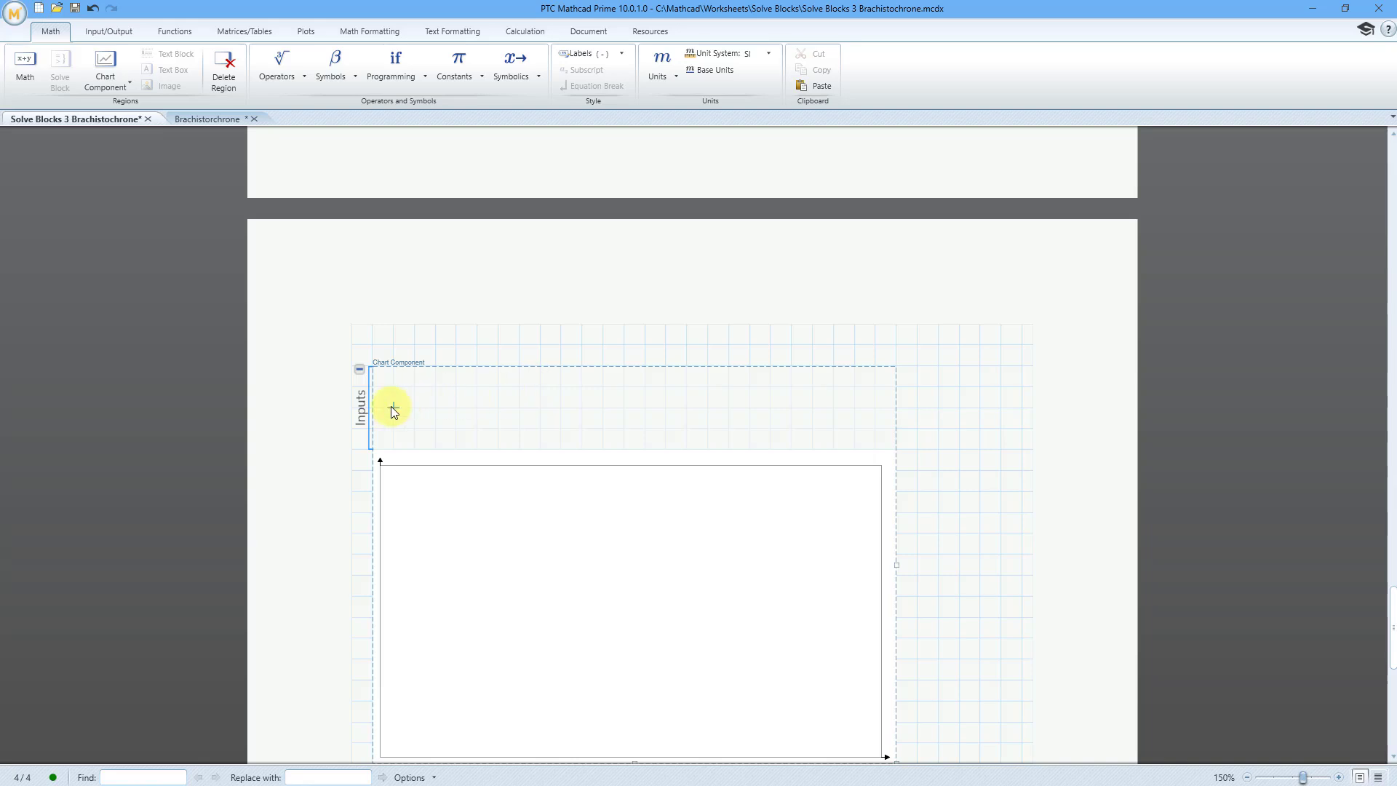
# - Add an X-axis expression to the chart component's inputs and define it as CycloidX(R,rv)
pyautogui.rightClick(391, 407)
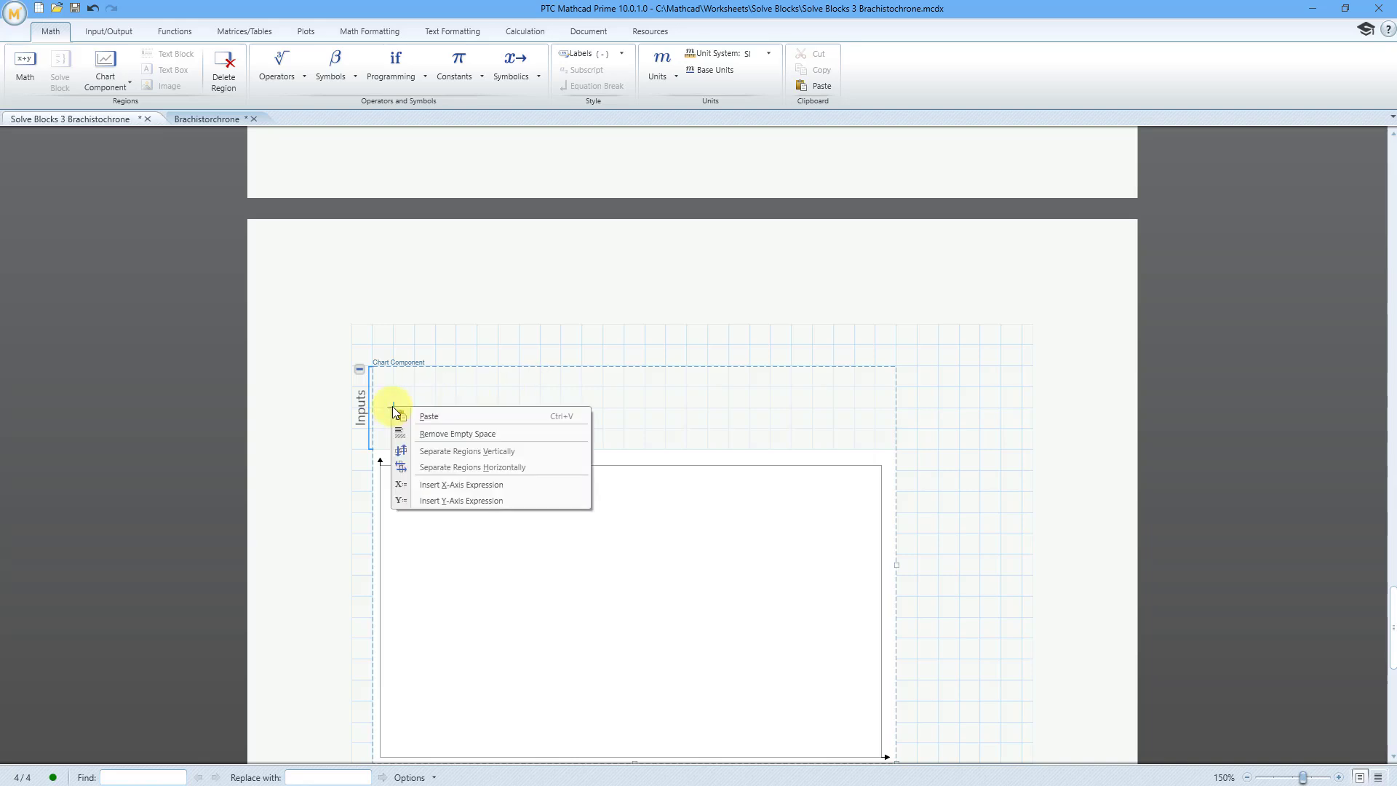
pyautogui.click(465, 486)
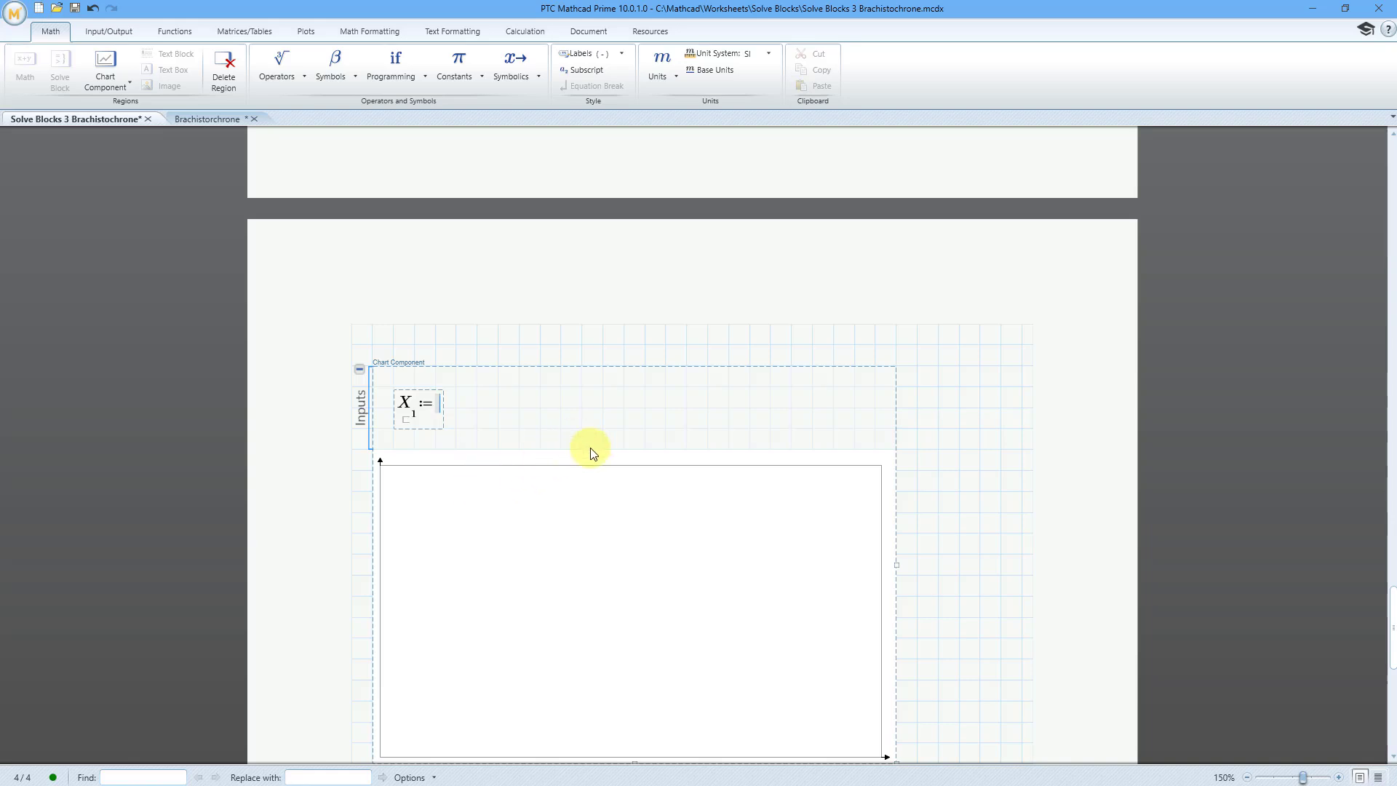
pyautogui.scroll(5, 599, 458)
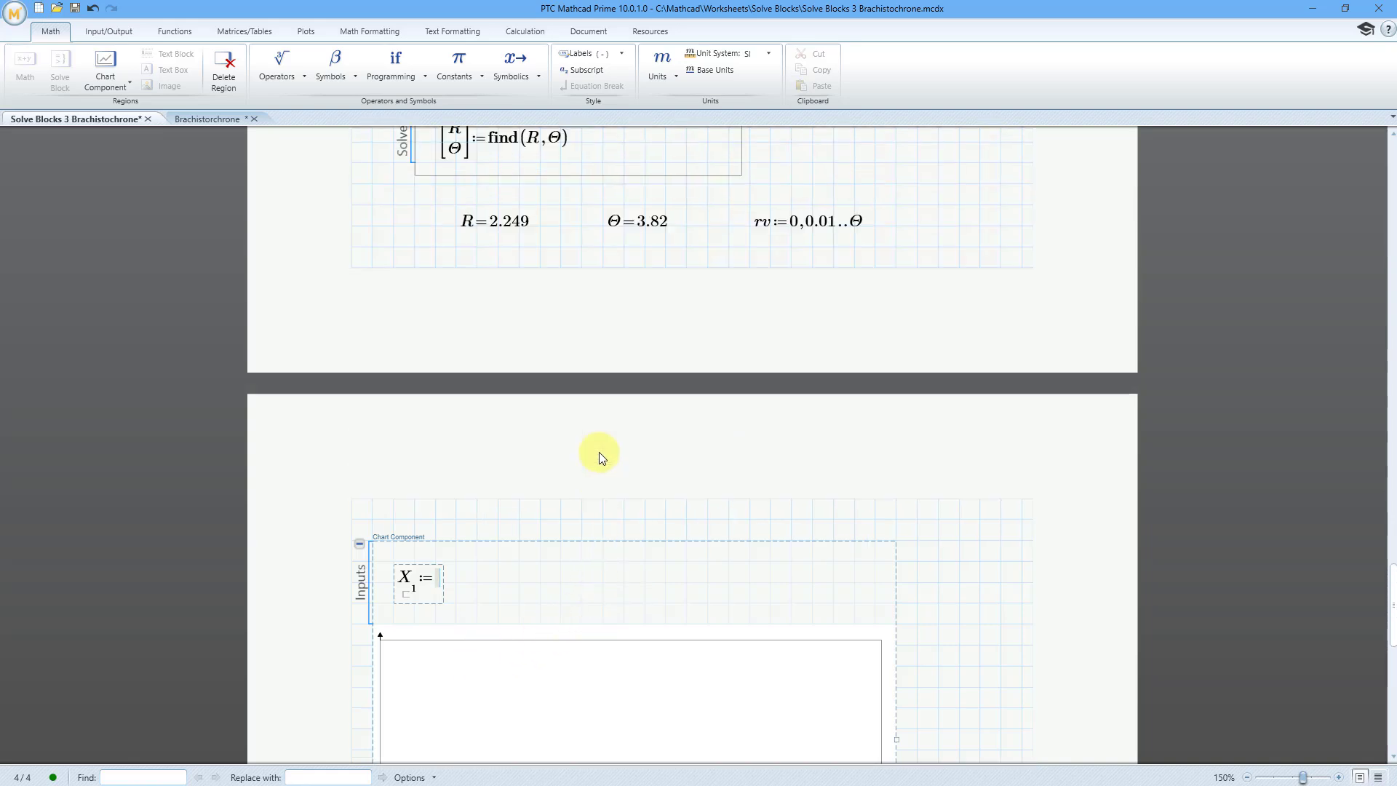
pyautogui.scroll(5, 596, 455)
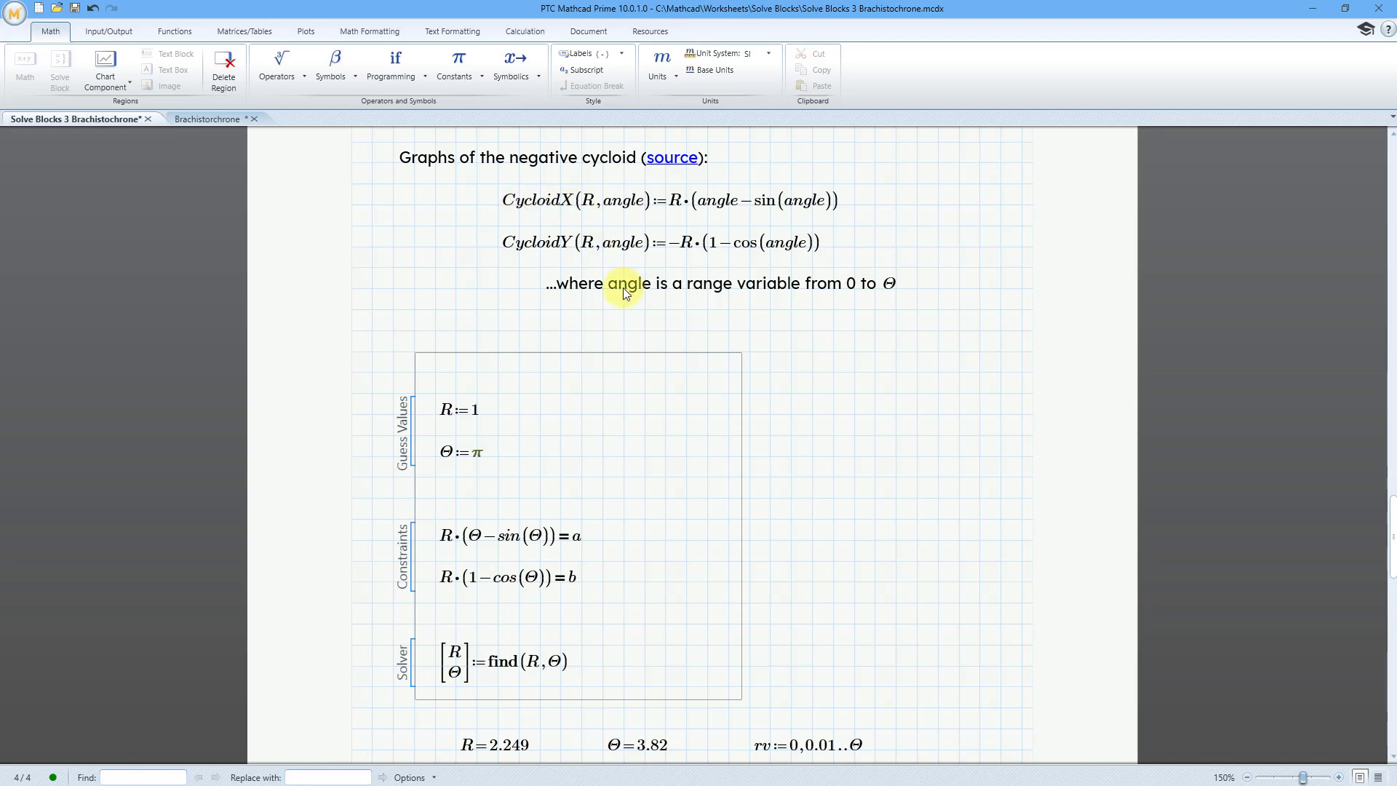
pyautogui.scroll(-8, 614, 295)
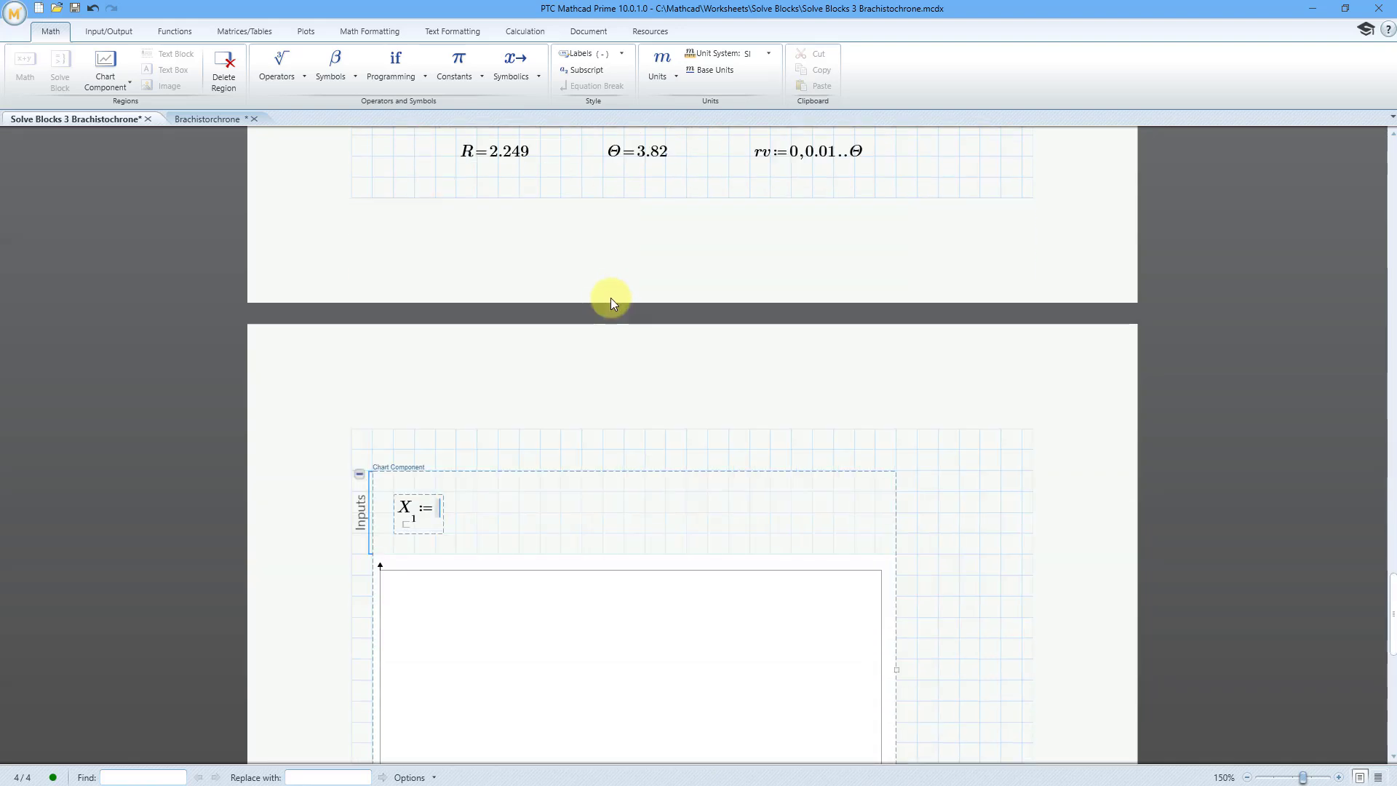
pyautogui.write('CycloidX(')
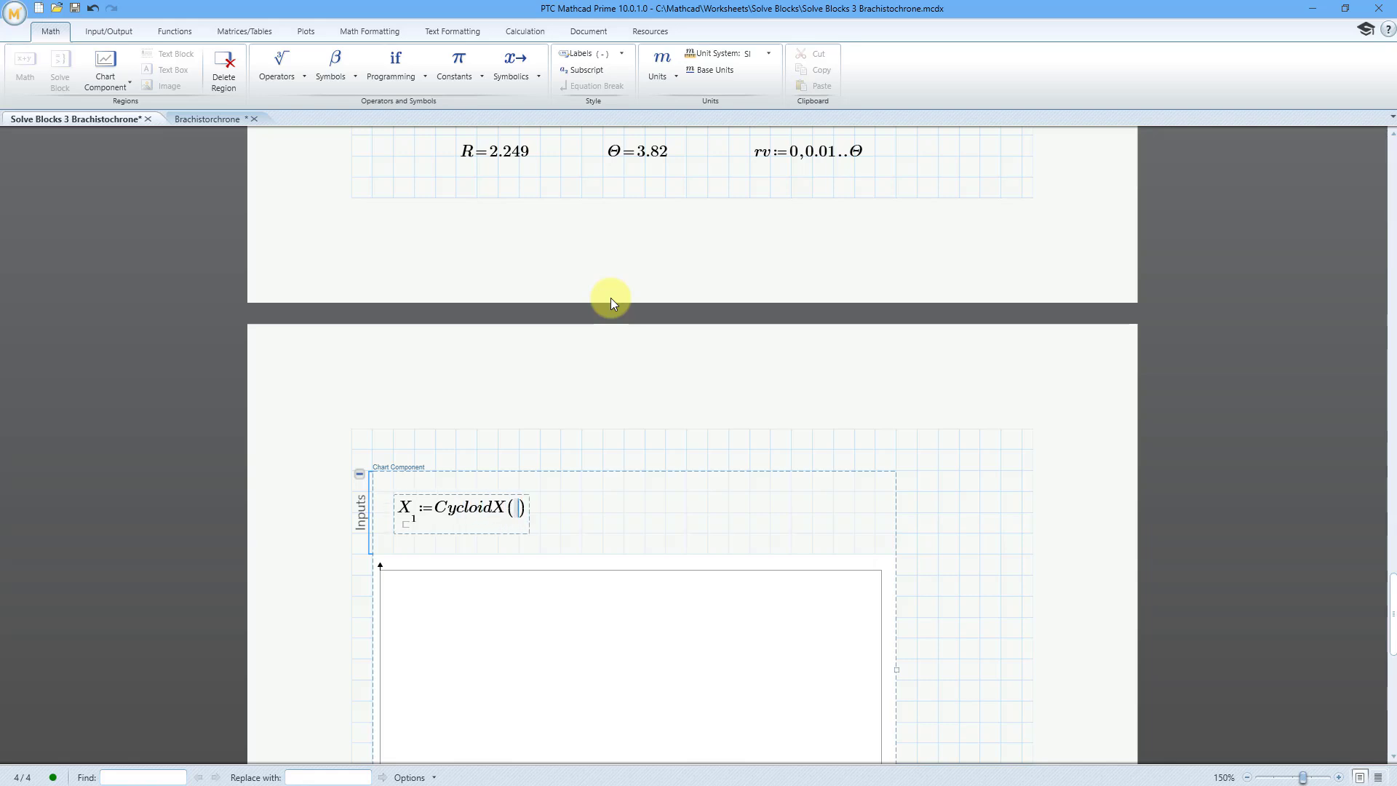
pyautogui.write('R,rv')
pyautogui.press('Right')
pyautogui.press('Right')
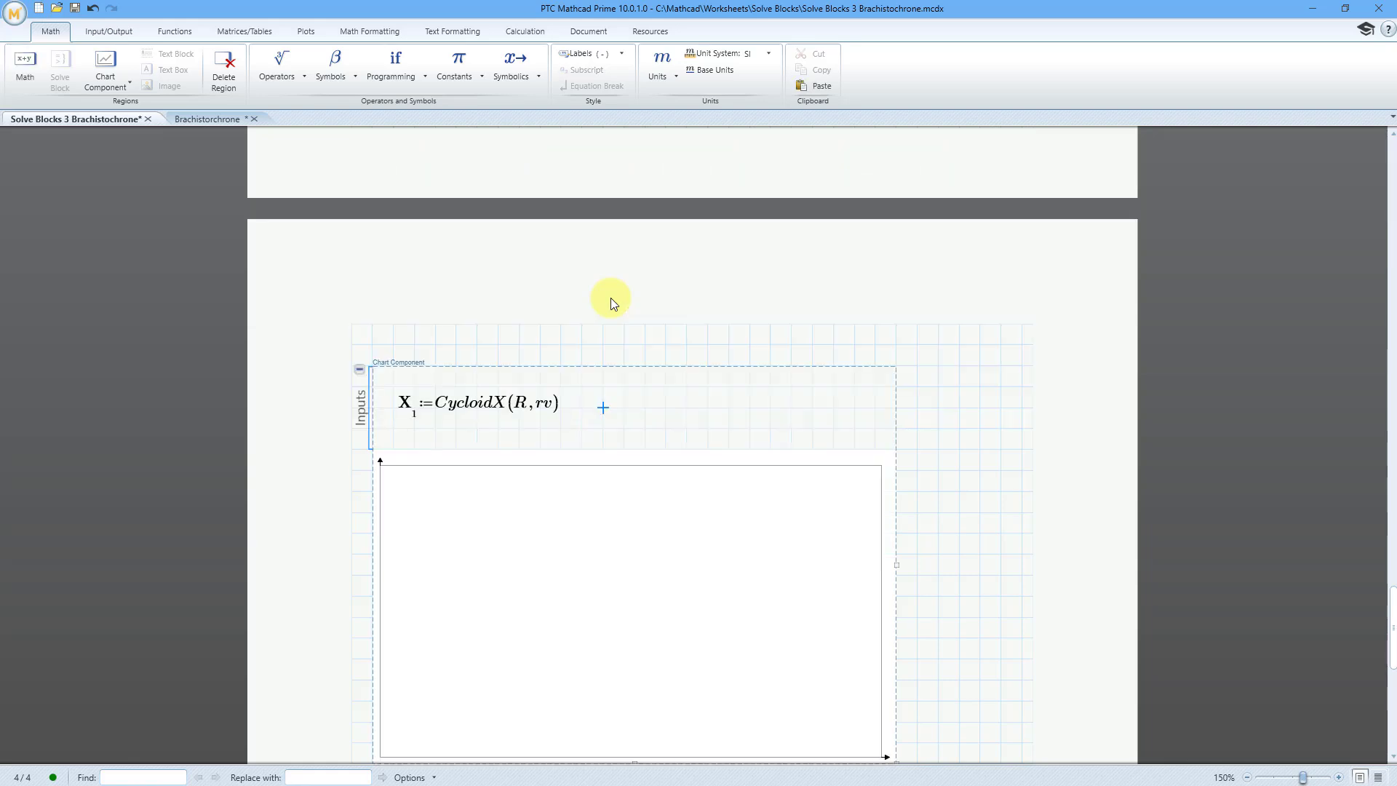
# - Add a Y-axis expression beside the X-axis expression, define it as CycloidY(R,rv), and plot the curve
pyautogui.press('Right')
pyautogui.rightClick(627, 409)
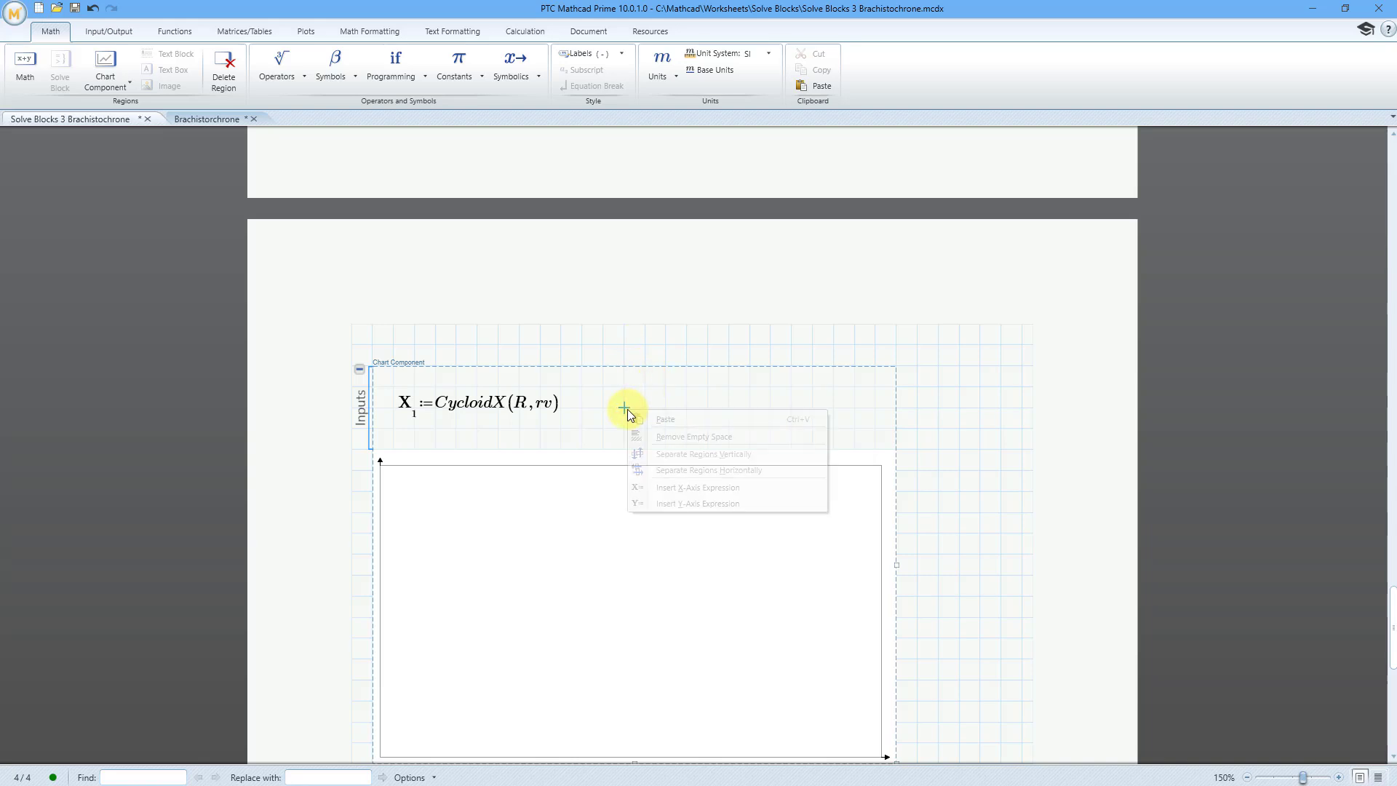
pyautogui.click(670, 503)
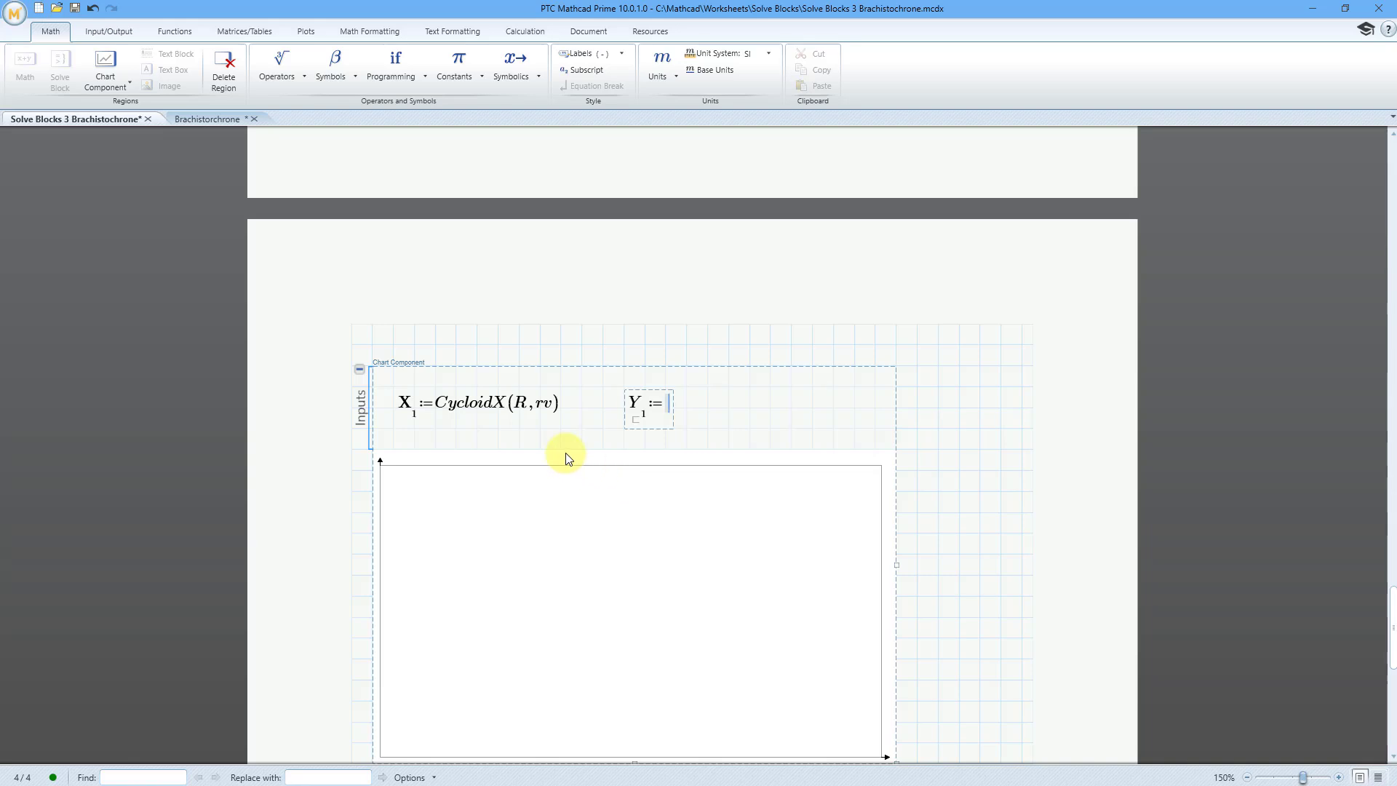
pyautogui.write('CycloidY(R,r')
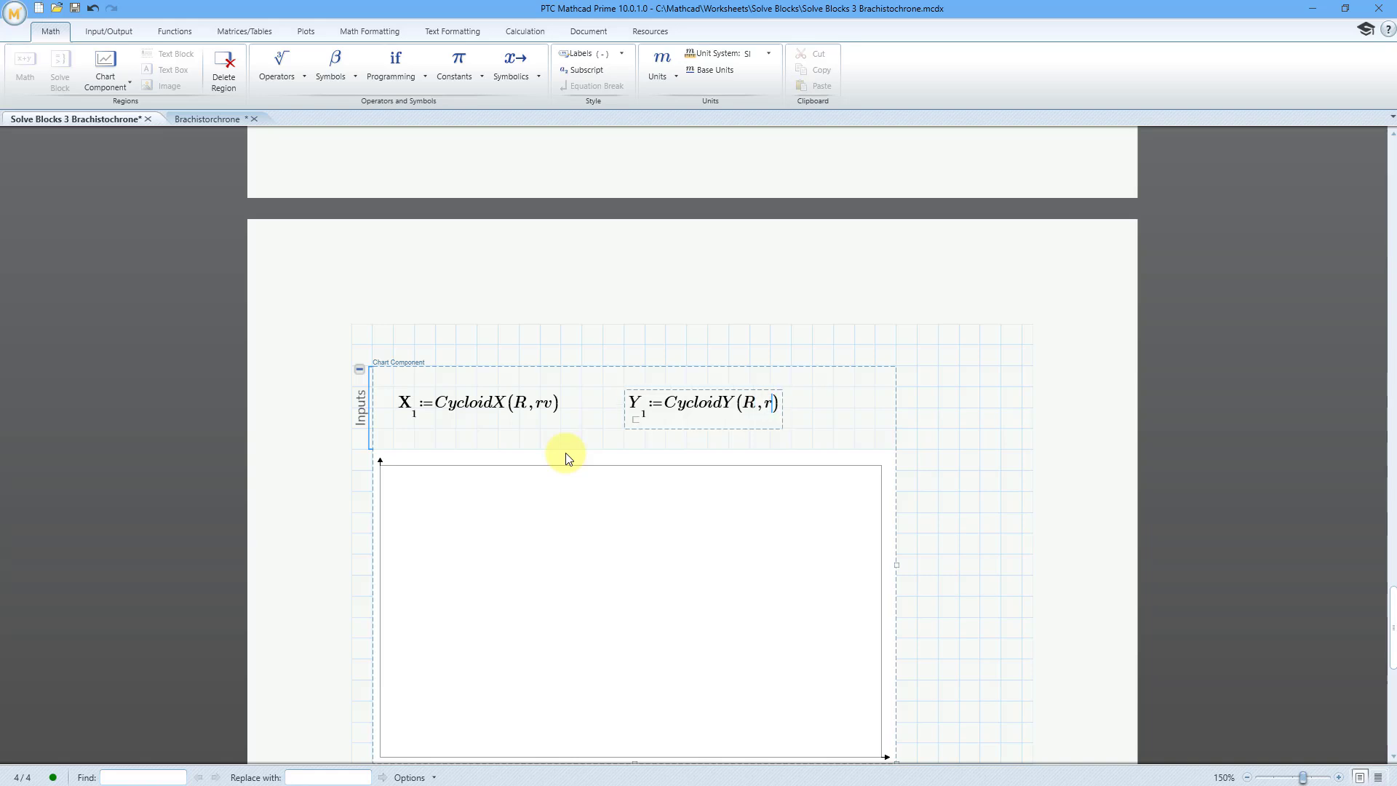
pyautogui.write('v')
pyautogui.click(937, 454)
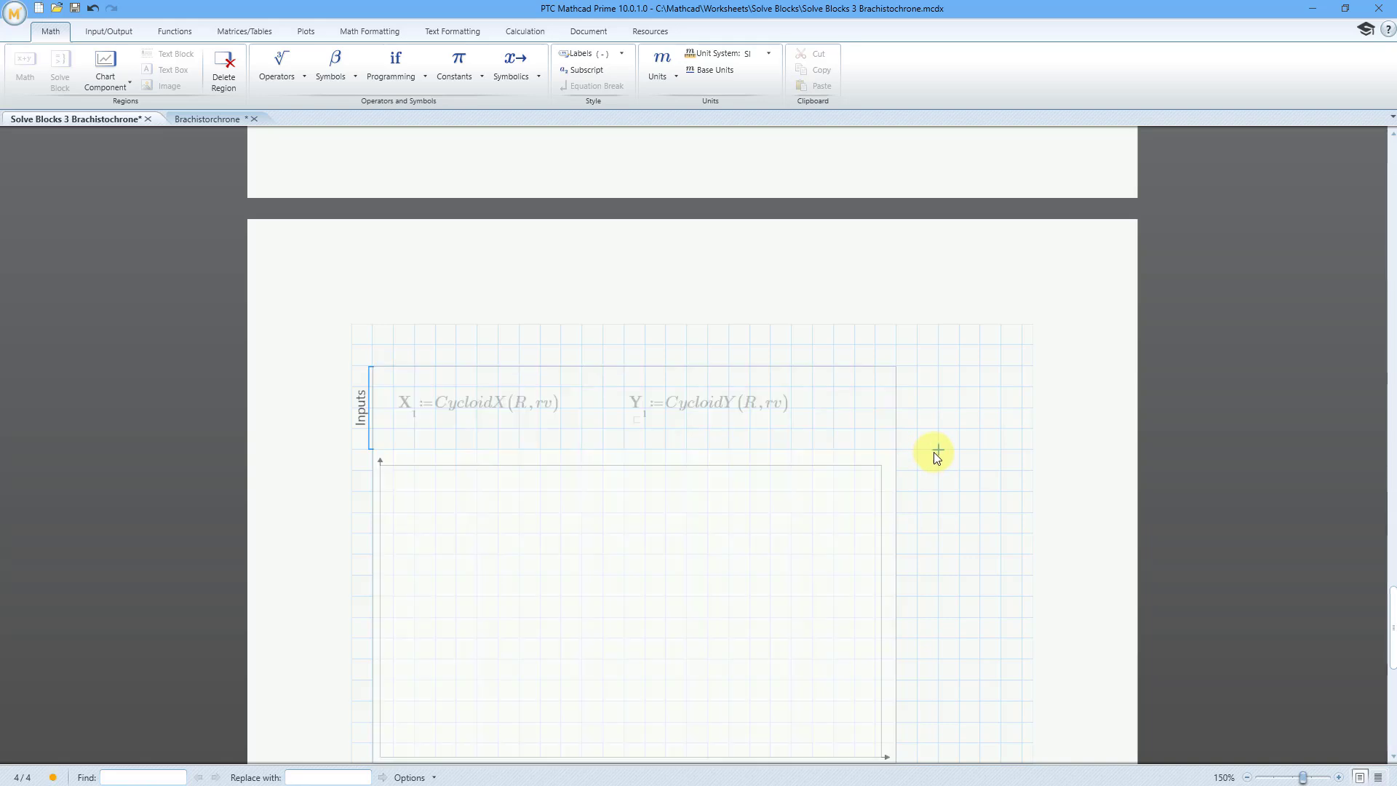
# - Open the chart for editing and format the cycloid trace as a thicker red line
pyautogui.scroll(-2, 815, 439)
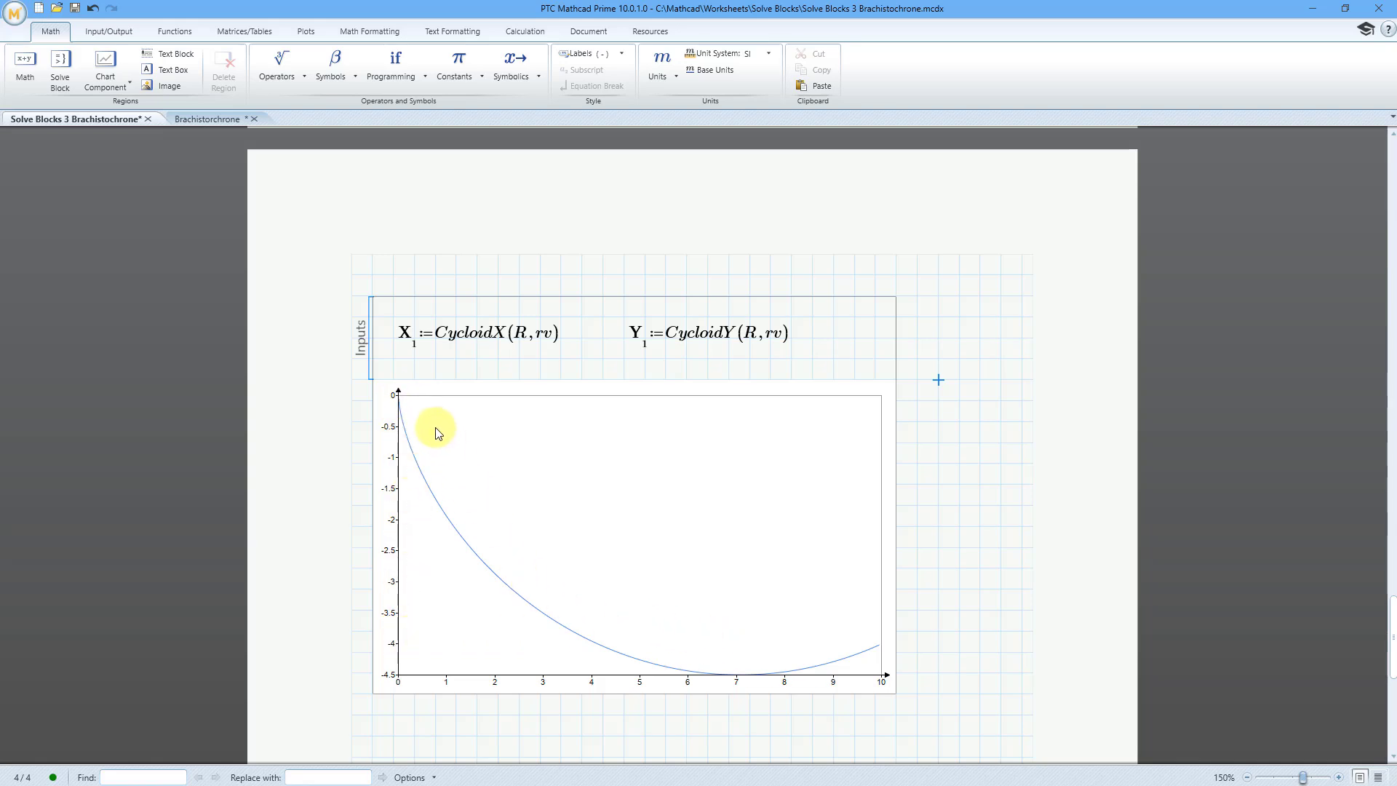
pyautogui.click(650, 598)
pyautogui.doubleClick(650, 597)
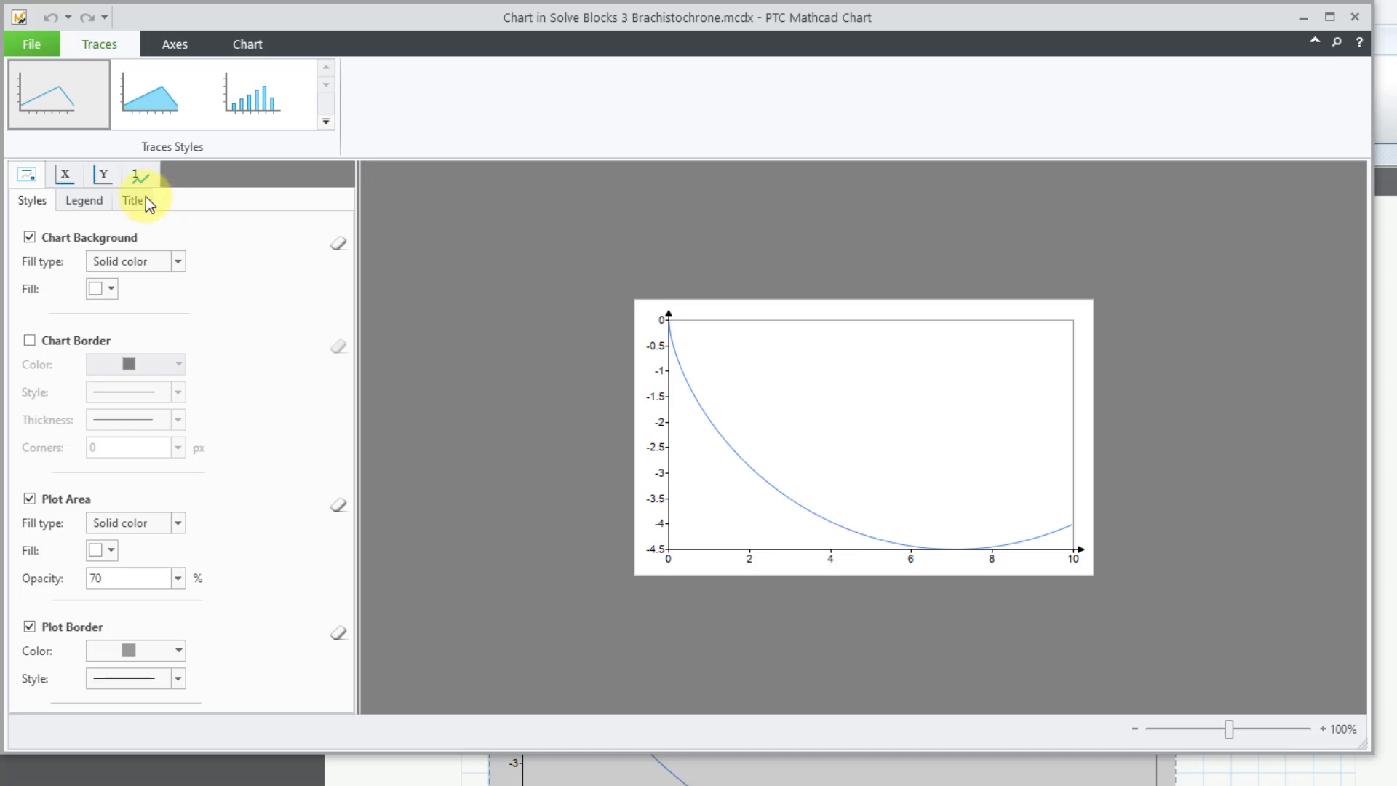
pyautogui.click(139, 175)
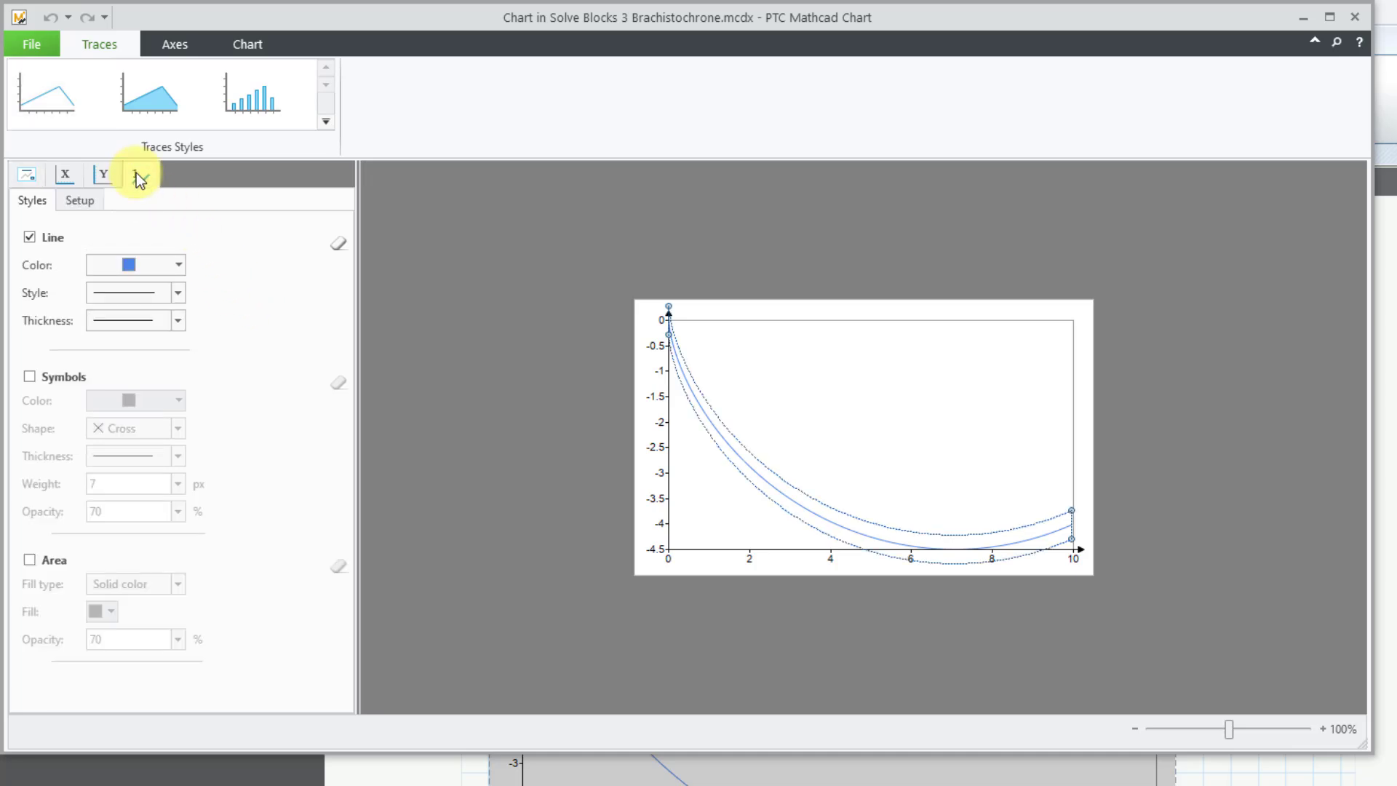
pyautogui.click(177, 268)
pyautogui.click(120, 325)
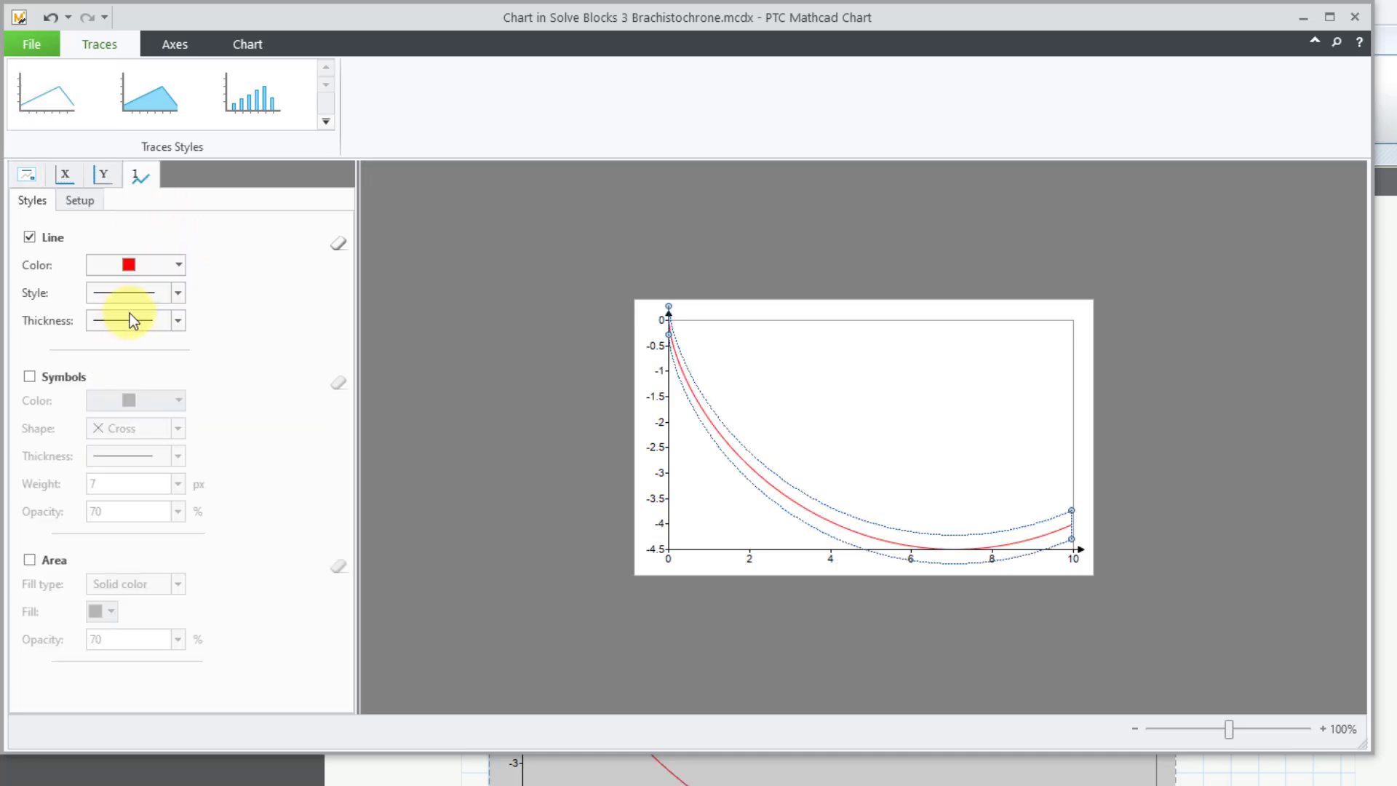
pyautogui.click(129, 317)
pyautogui.click(146, 387)
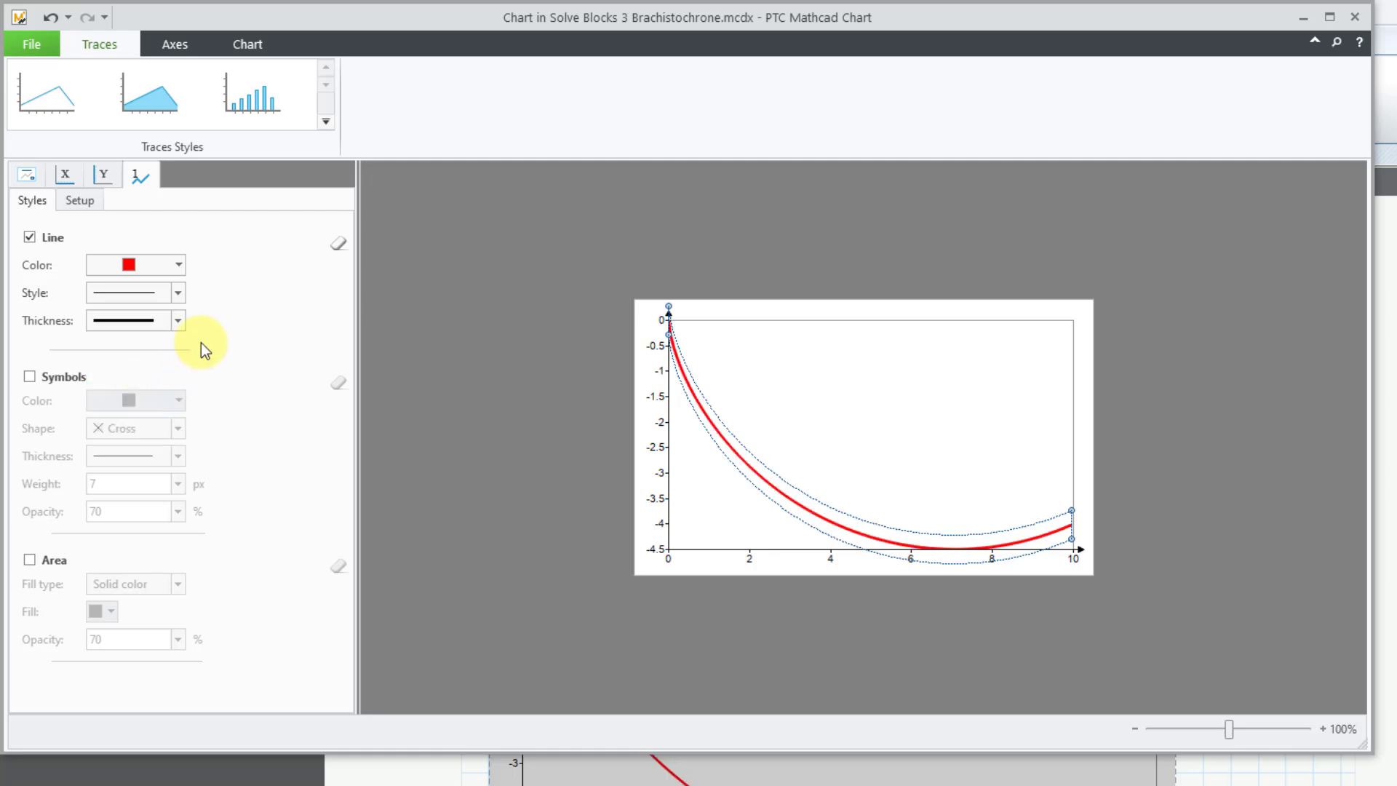
# - Give the chart's X-axis a user-defined range from -2 to 12 with 7 steps
pyautogui.click(69, 178)
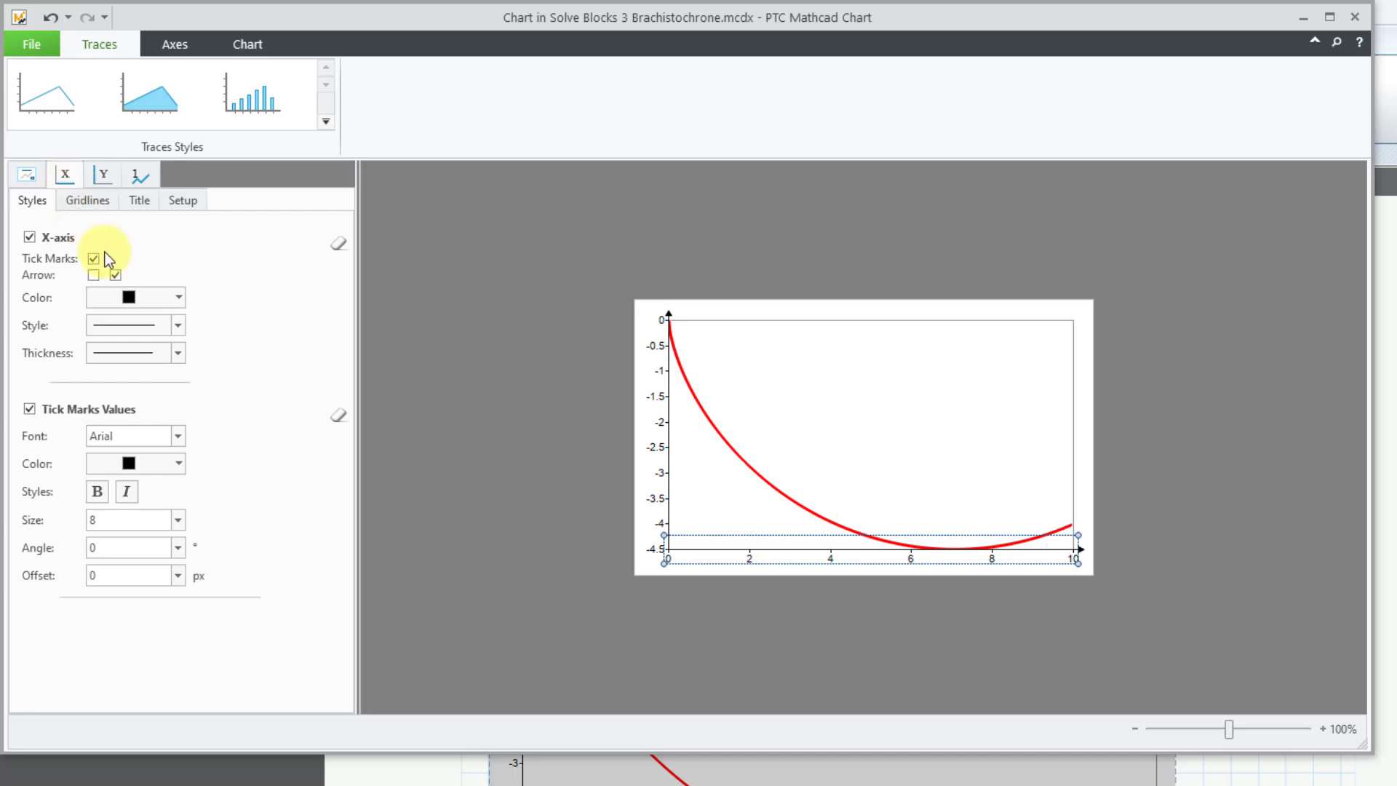
pyautogui.click(180, 204)
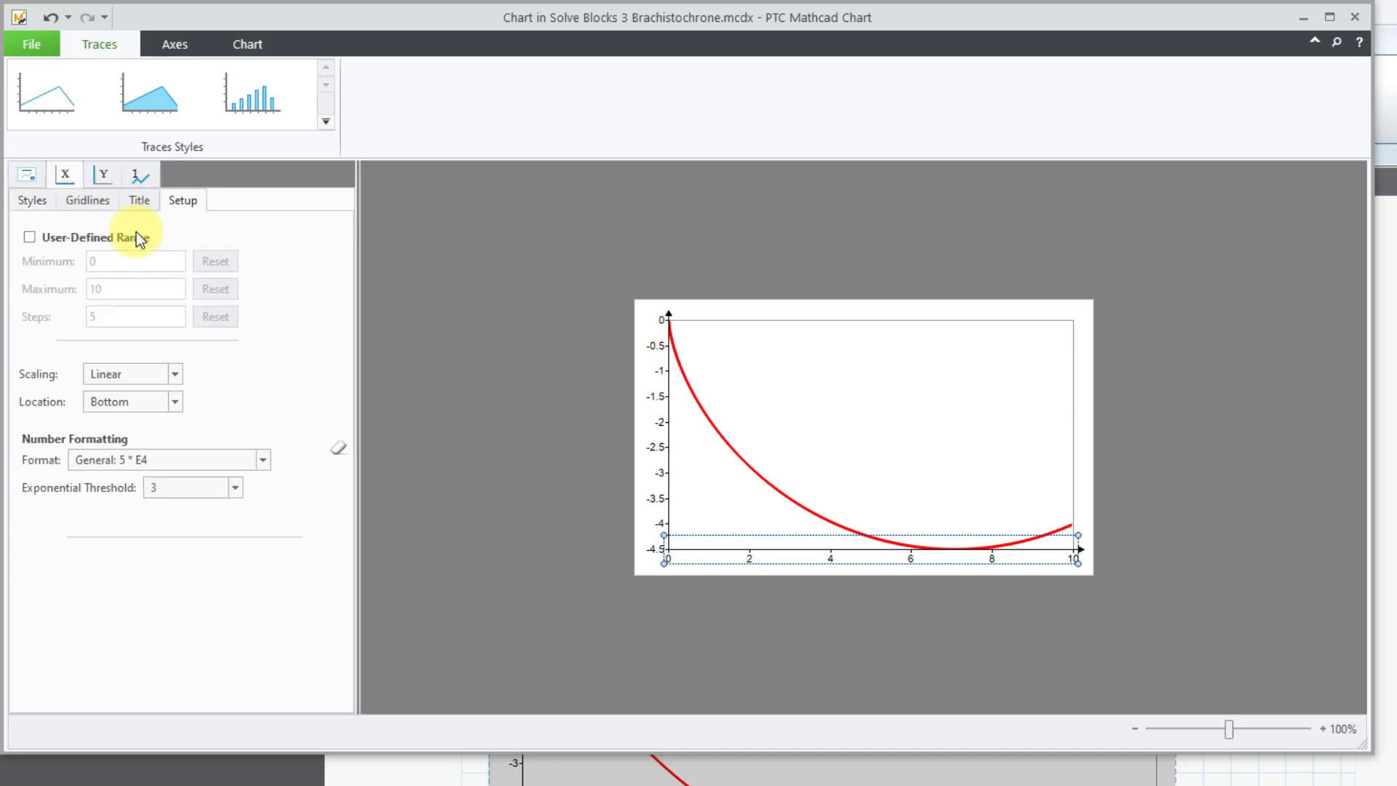
pyautogui.click(29, 237)
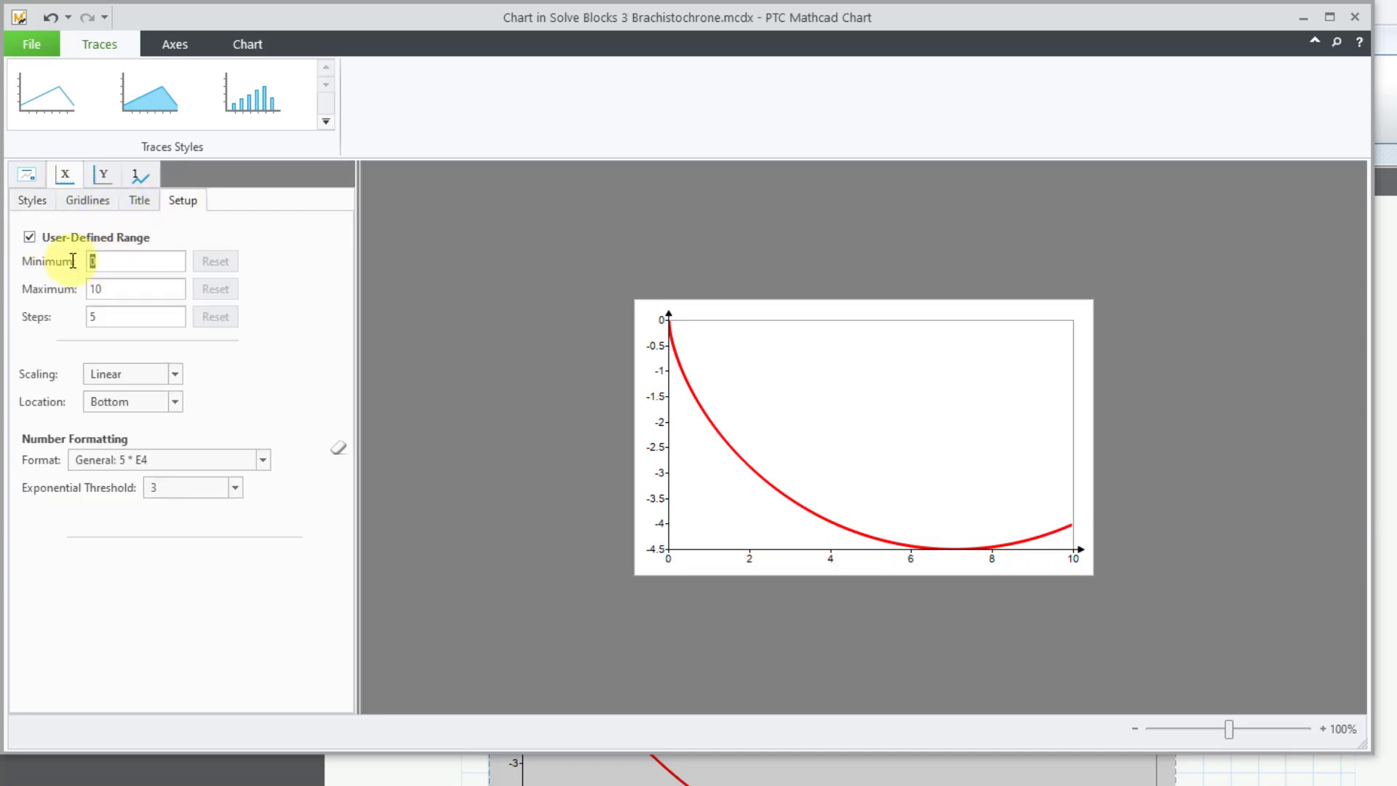
pyautogui.doubleClick(93, 261)
pyautogui.write('-2')
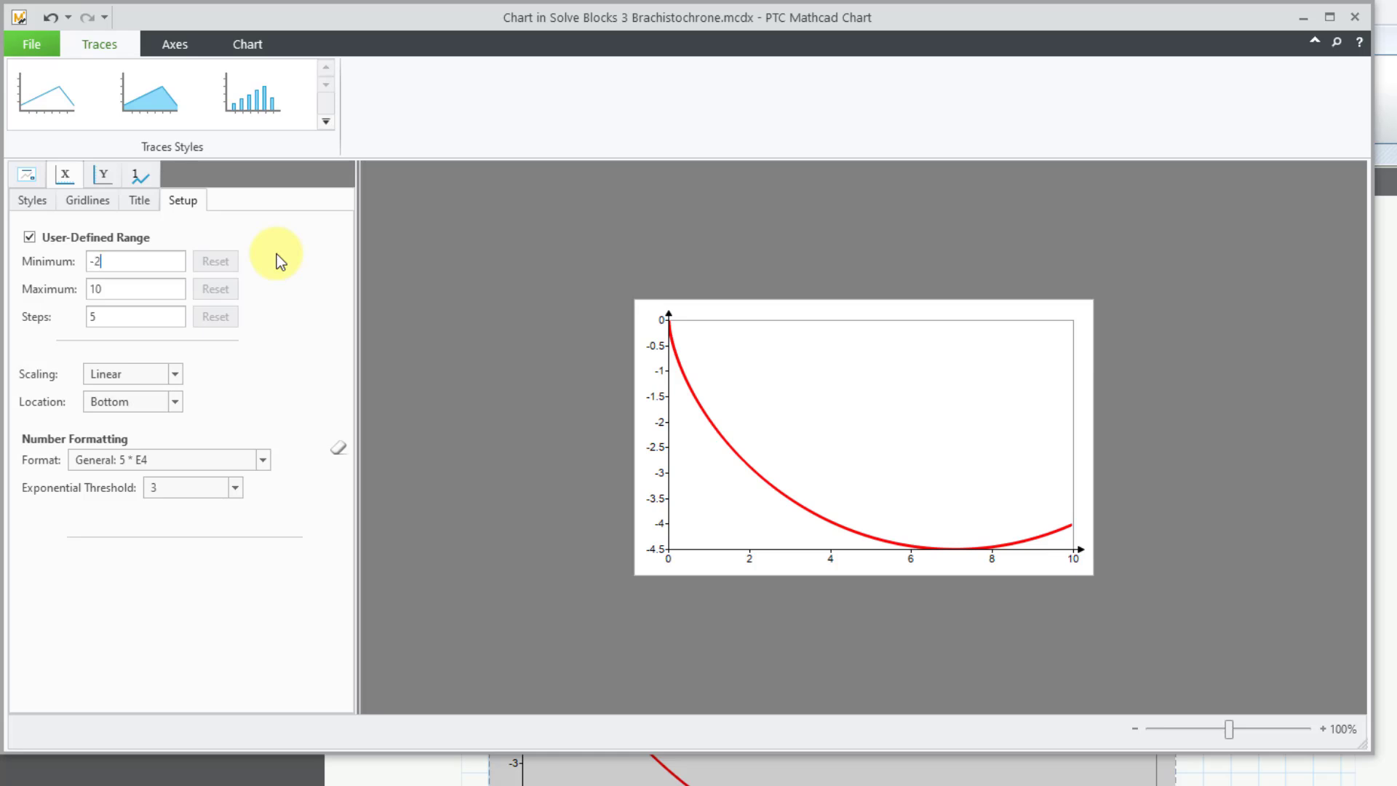
pyautogui.doubleClick(115, 289)
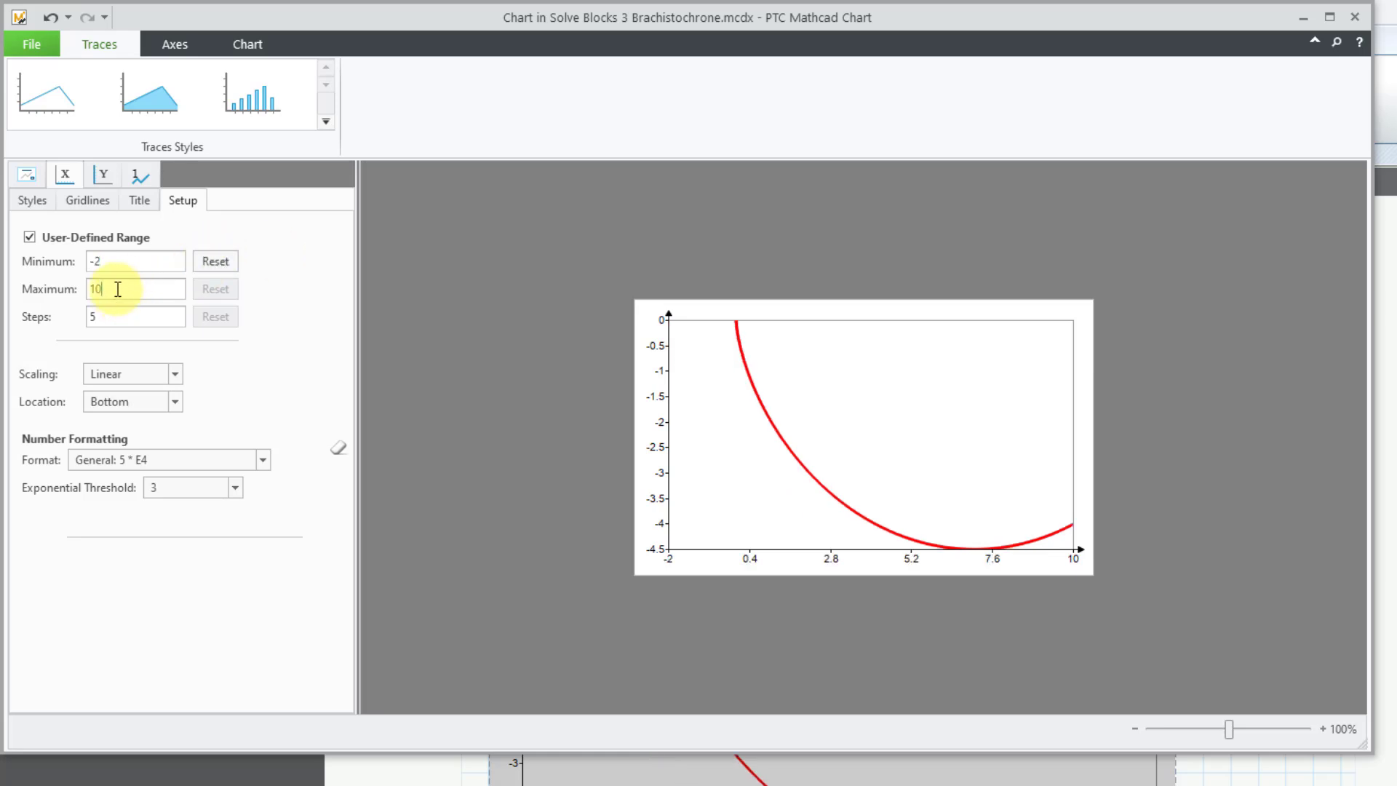
pyautogui.write('12')
pyautogui.doubleClick(136, 312)
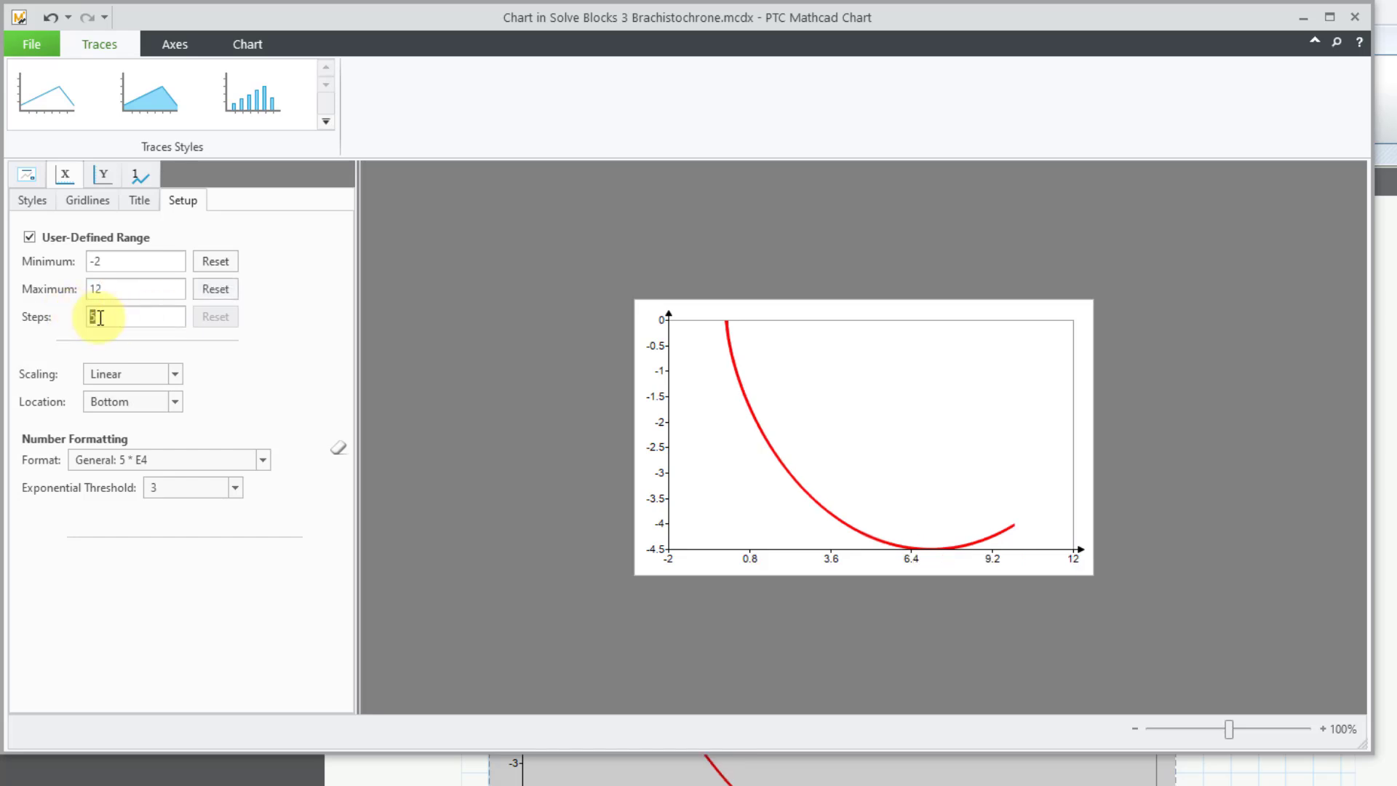
pyautogui.write('7')
pyautogui.press('Tab')
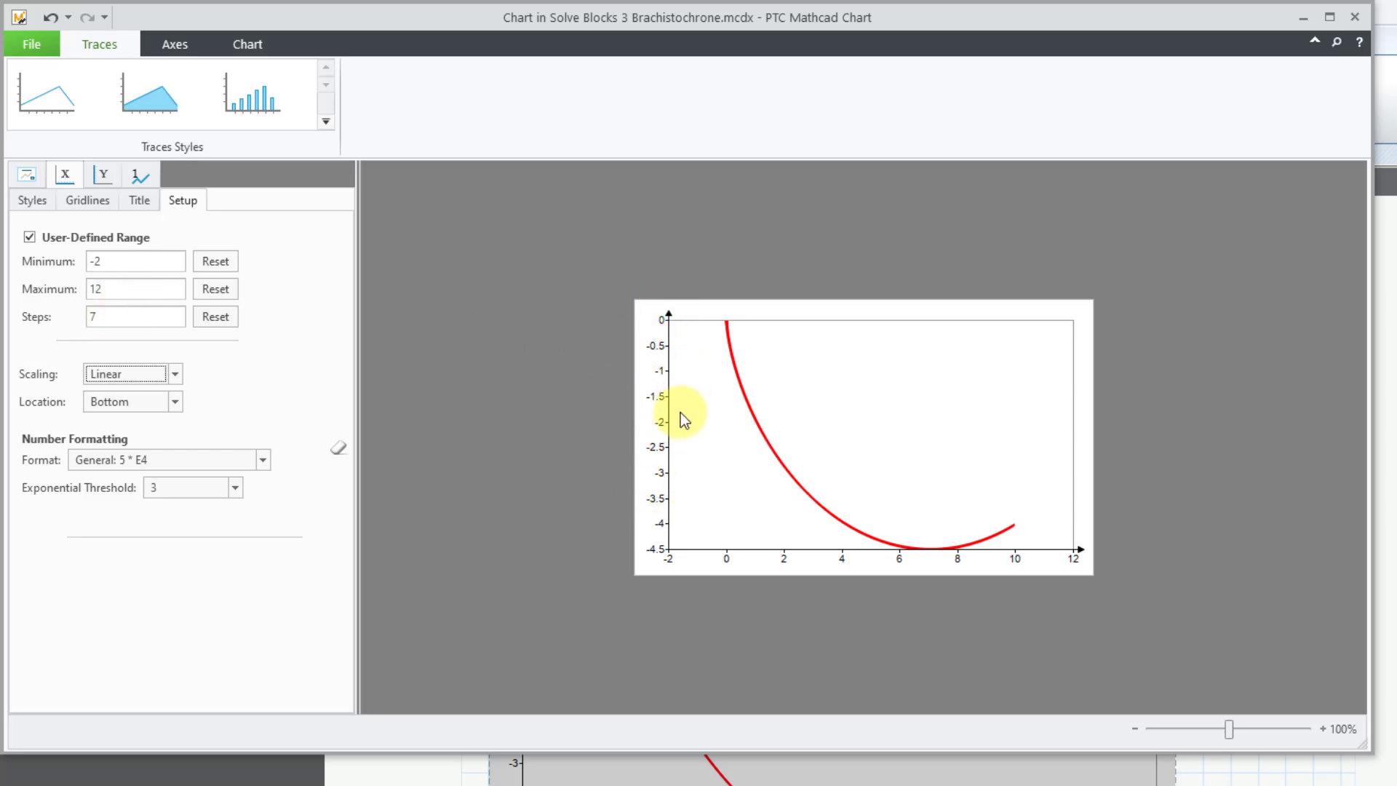
# - Give the chart's Y-axis a user-defined range from -5 to 1 with 6 steps
pyautogui.click(106, 176)
pyautogui.click(184, 201)
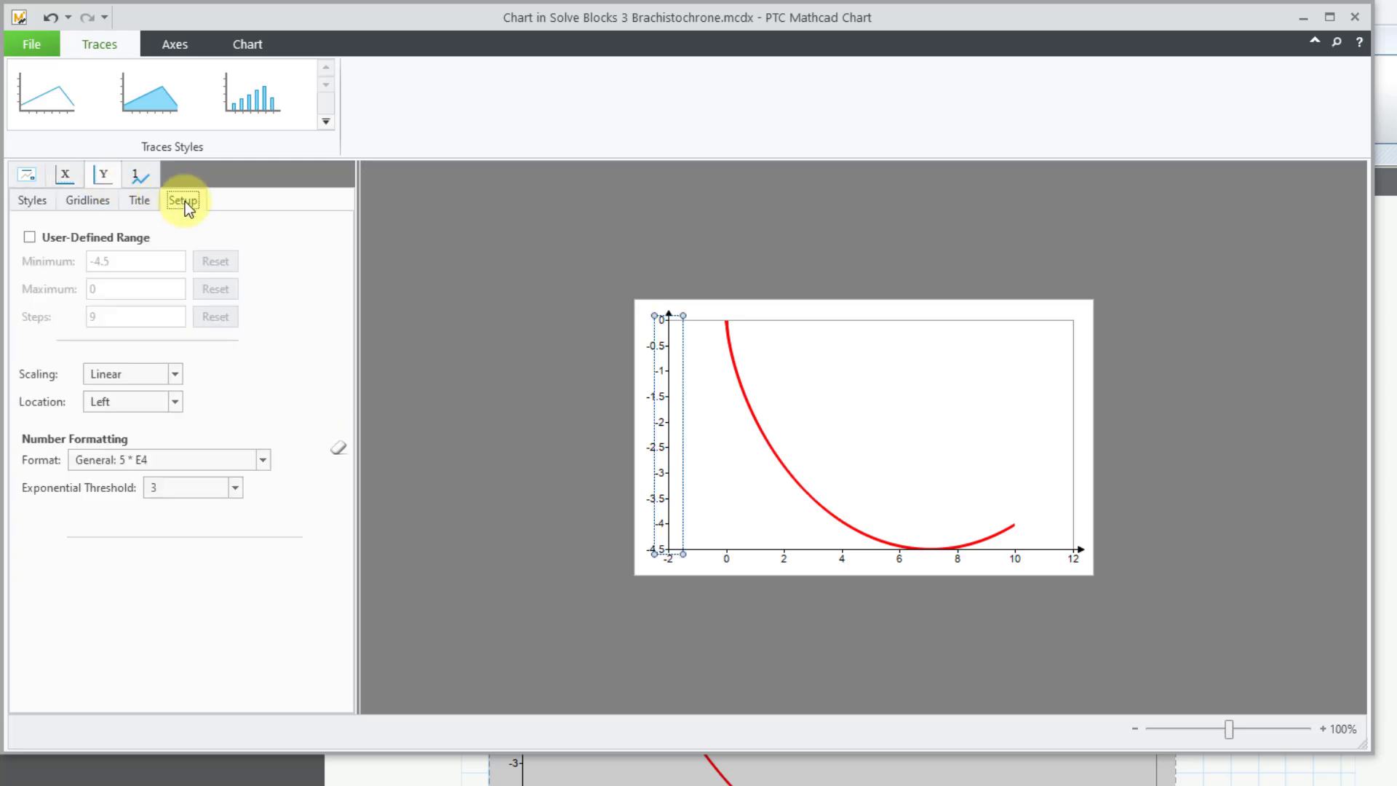
pyautogui.click(32, 237)
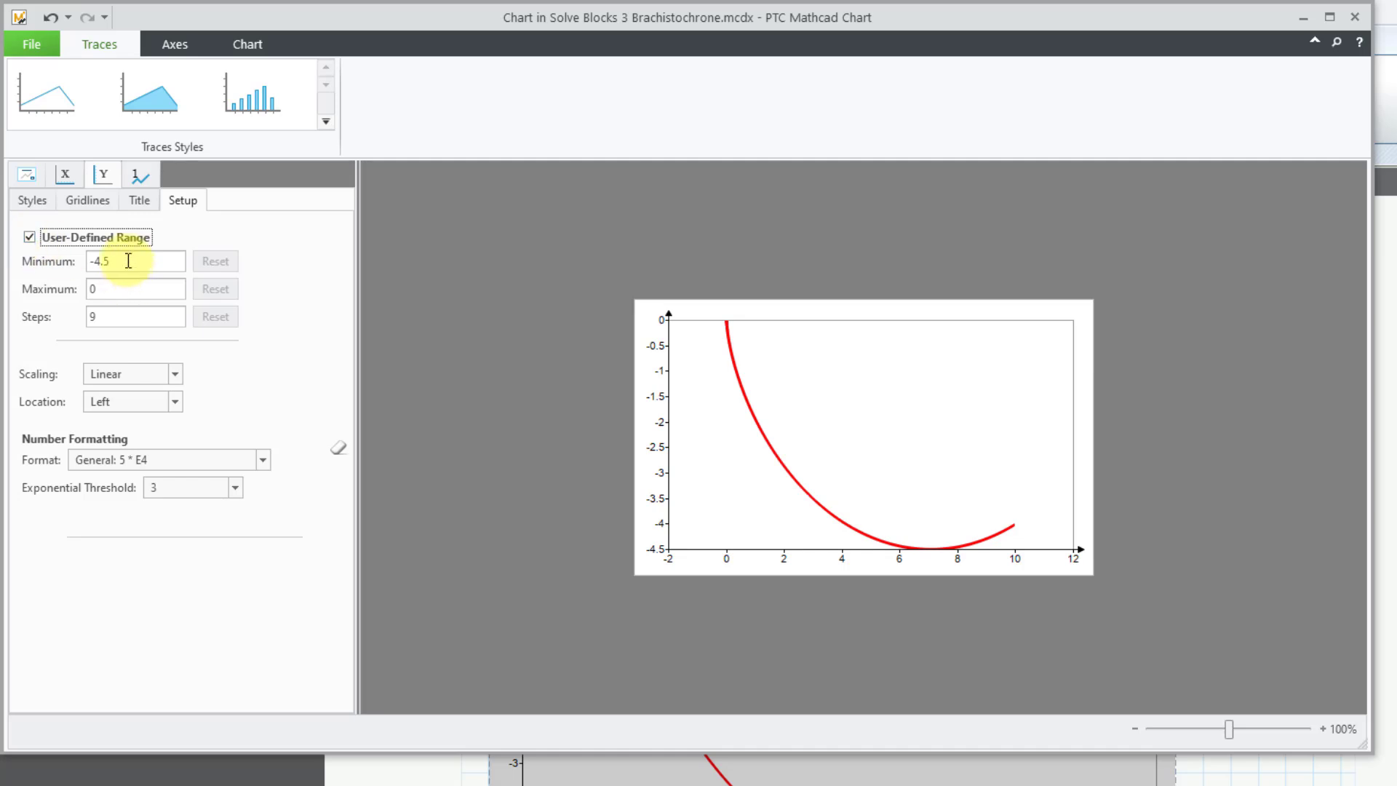
pyautogui.click(106, 263)
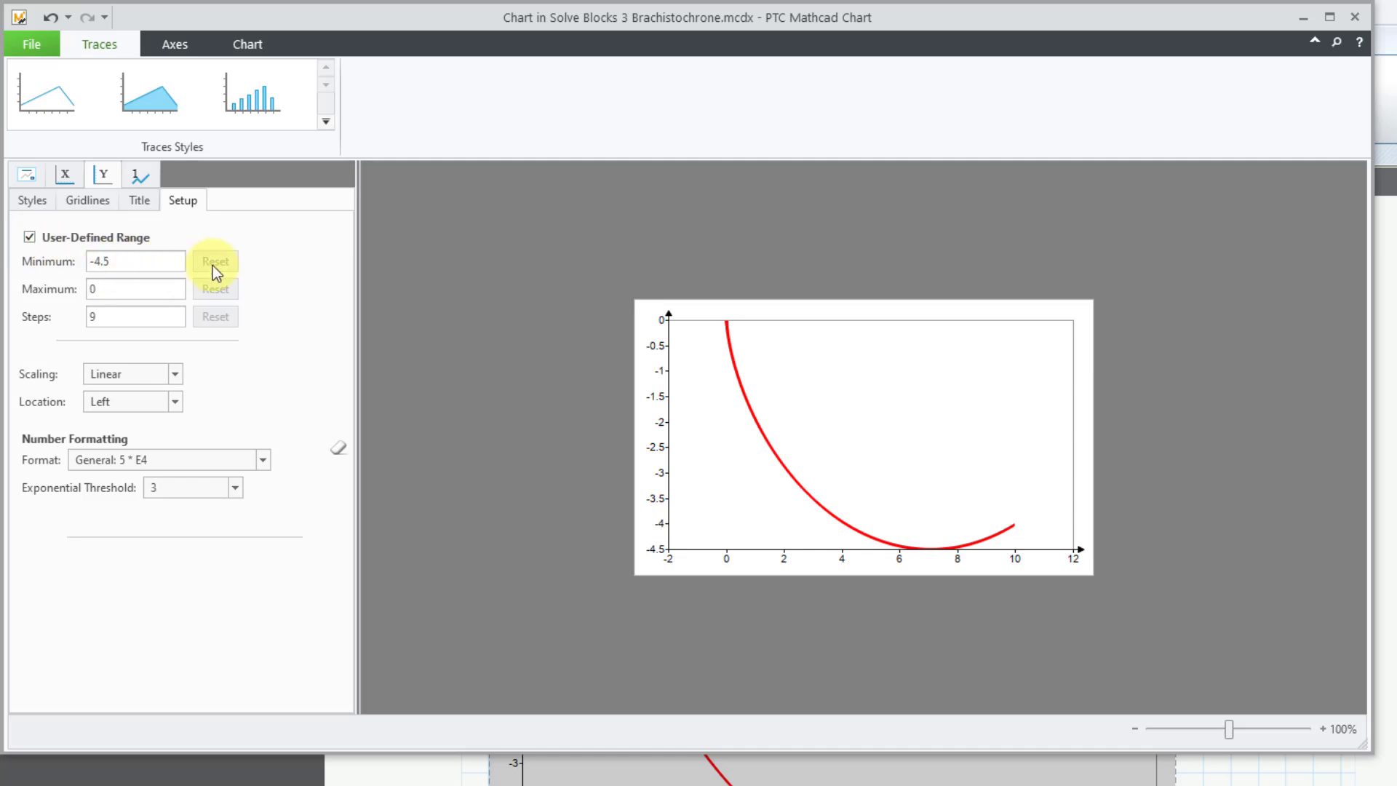
pyautogui.press('BackSpace')
pyautogui.press('BackSpace')
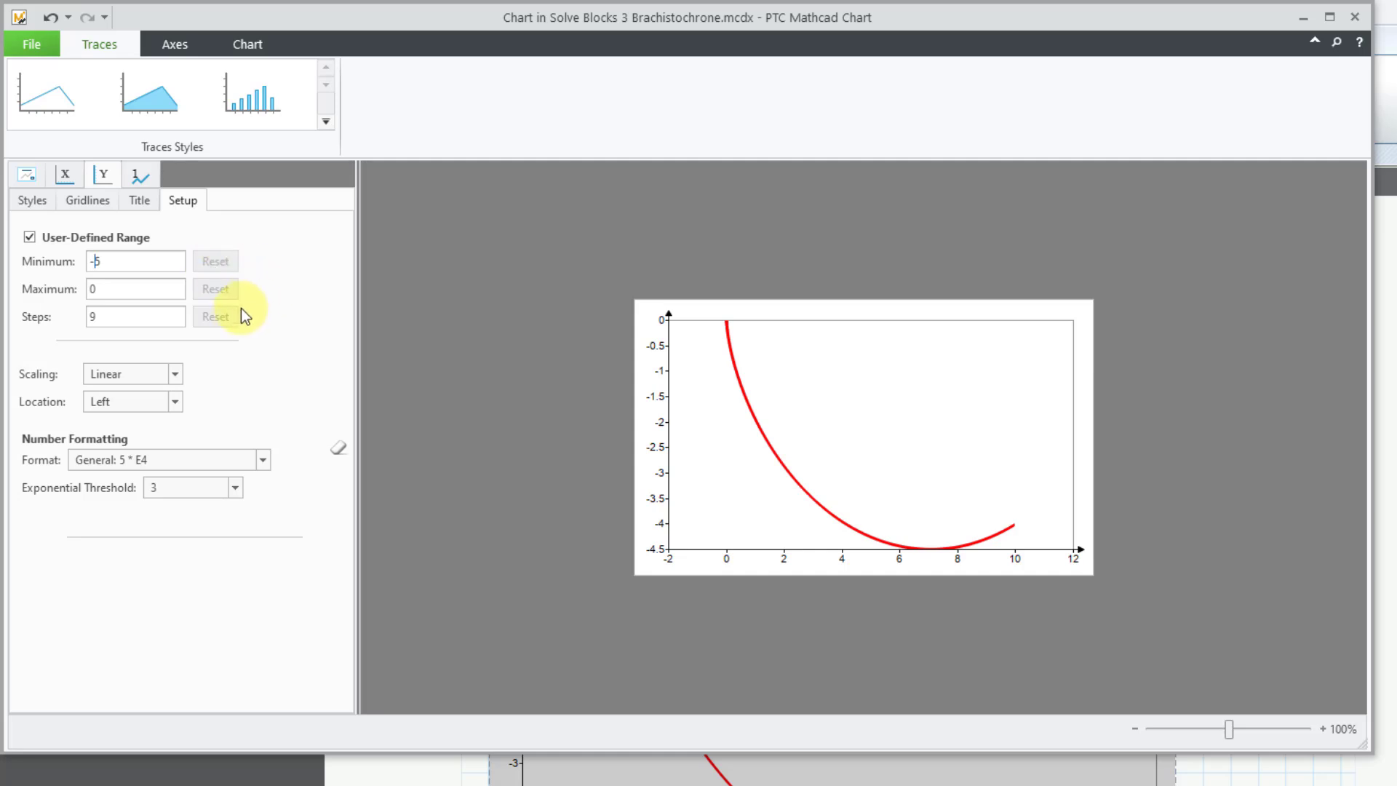
pyautogui.doubleClick(109, 289)
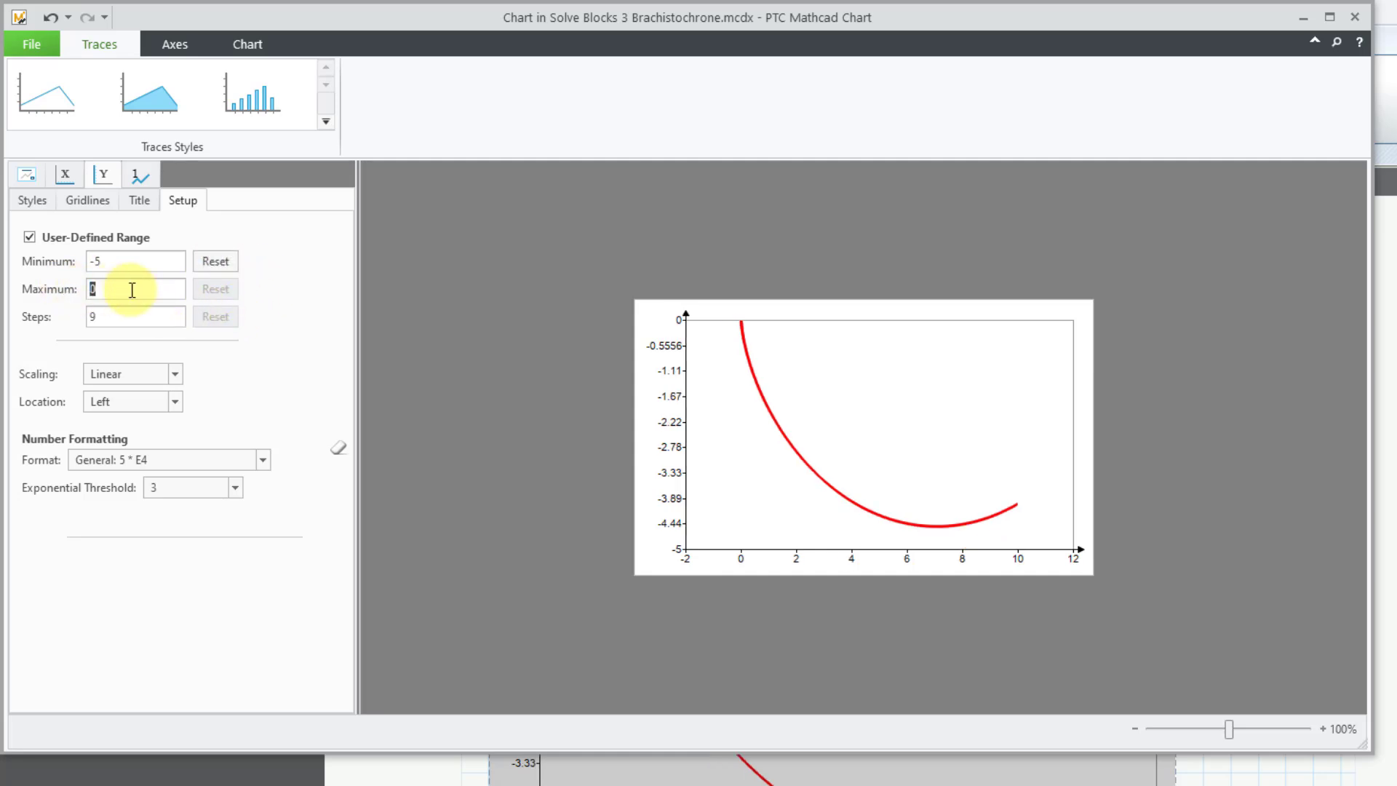
pyautogui.write('1')
pyautogui.doubleClick(120, 317)
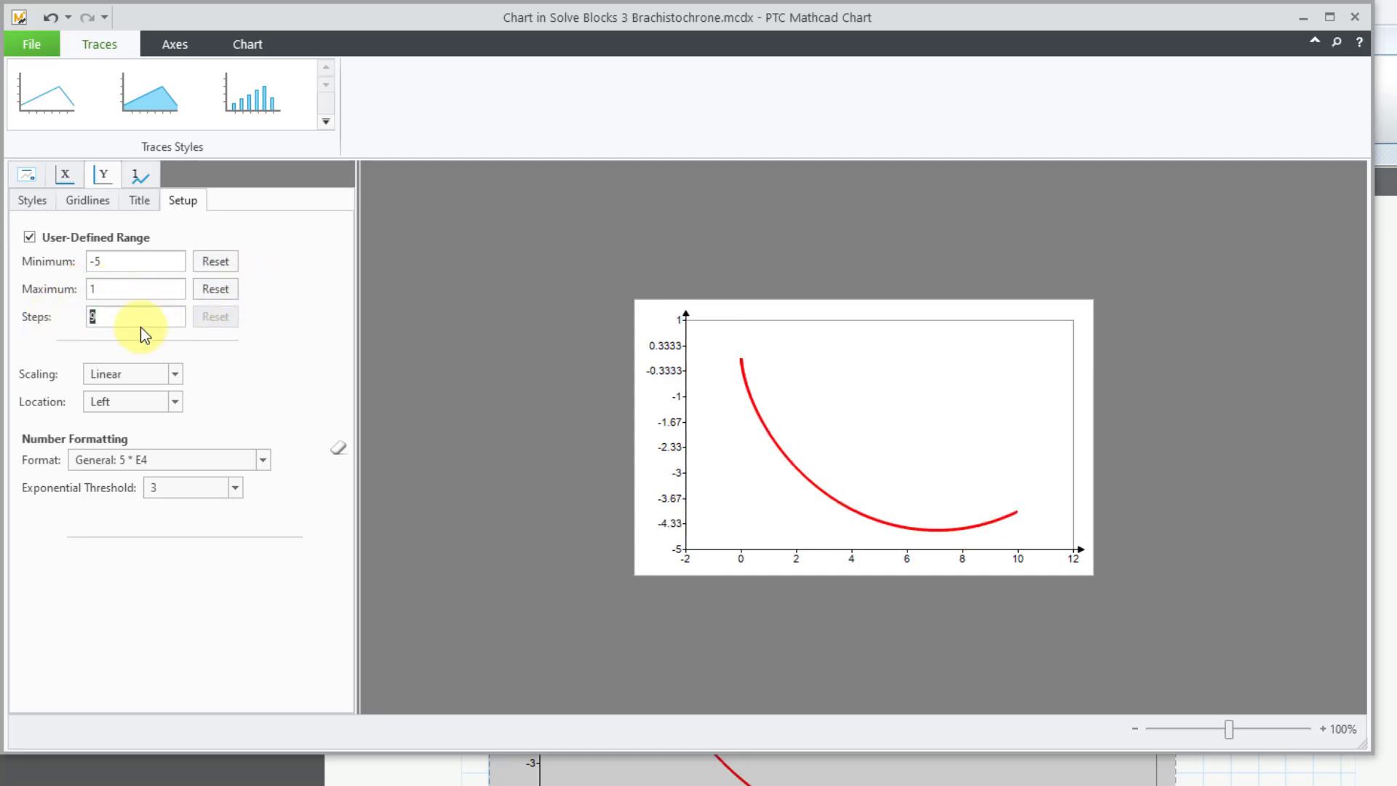
pyautogui.write('6')
pyautogui.press('Tab')
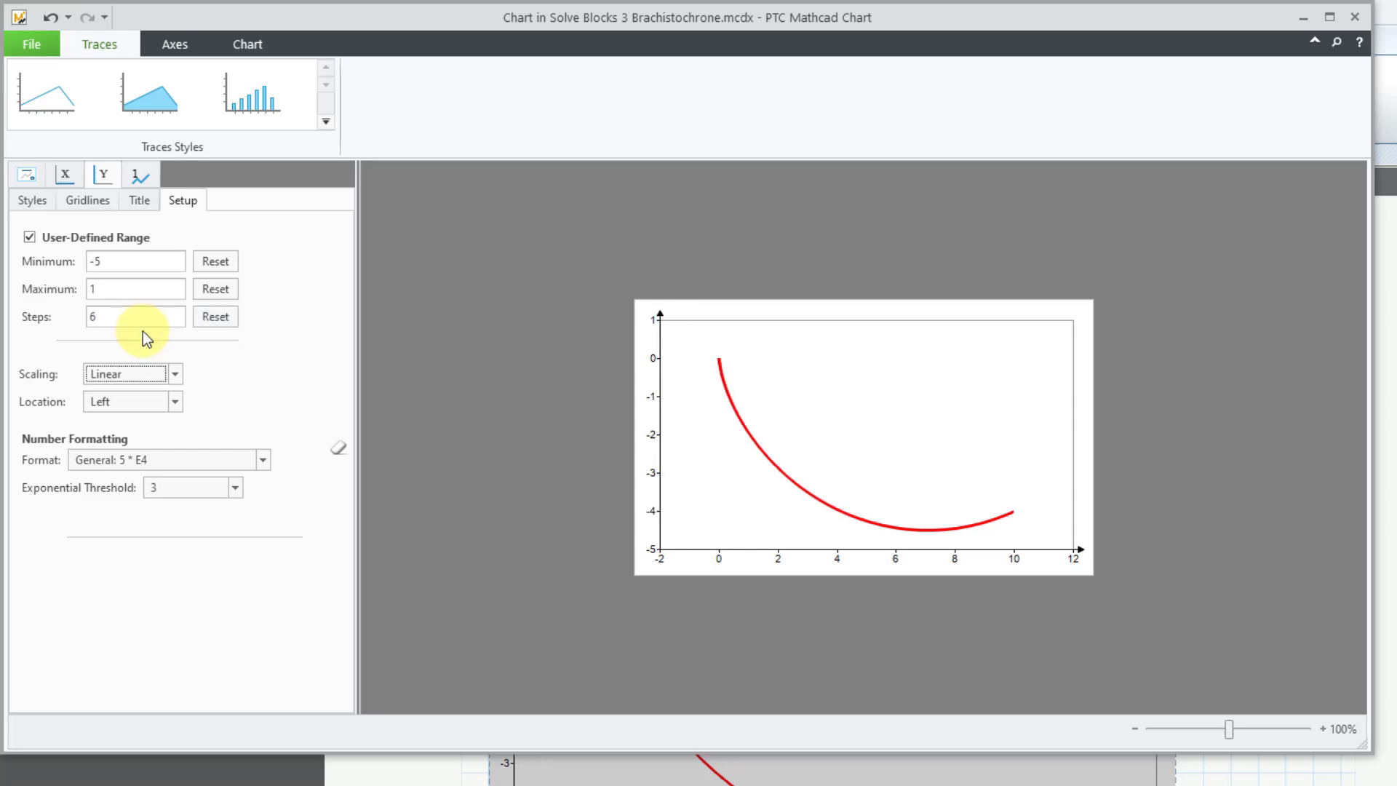
# - Close the chart editor and collapse the chart component's inputs area in the worksheet
pyautogui.click(1353, 18)
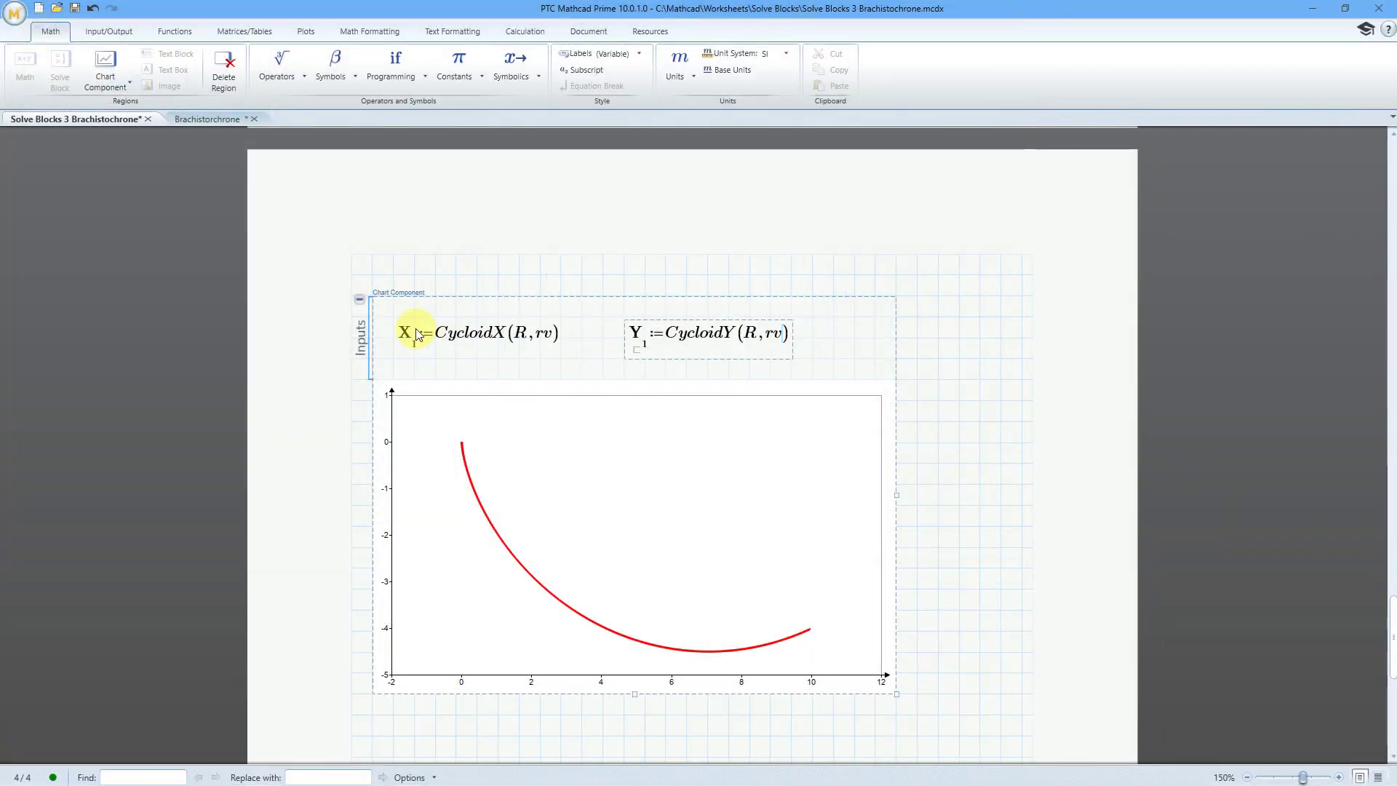
pyautogui.click(359, 301)
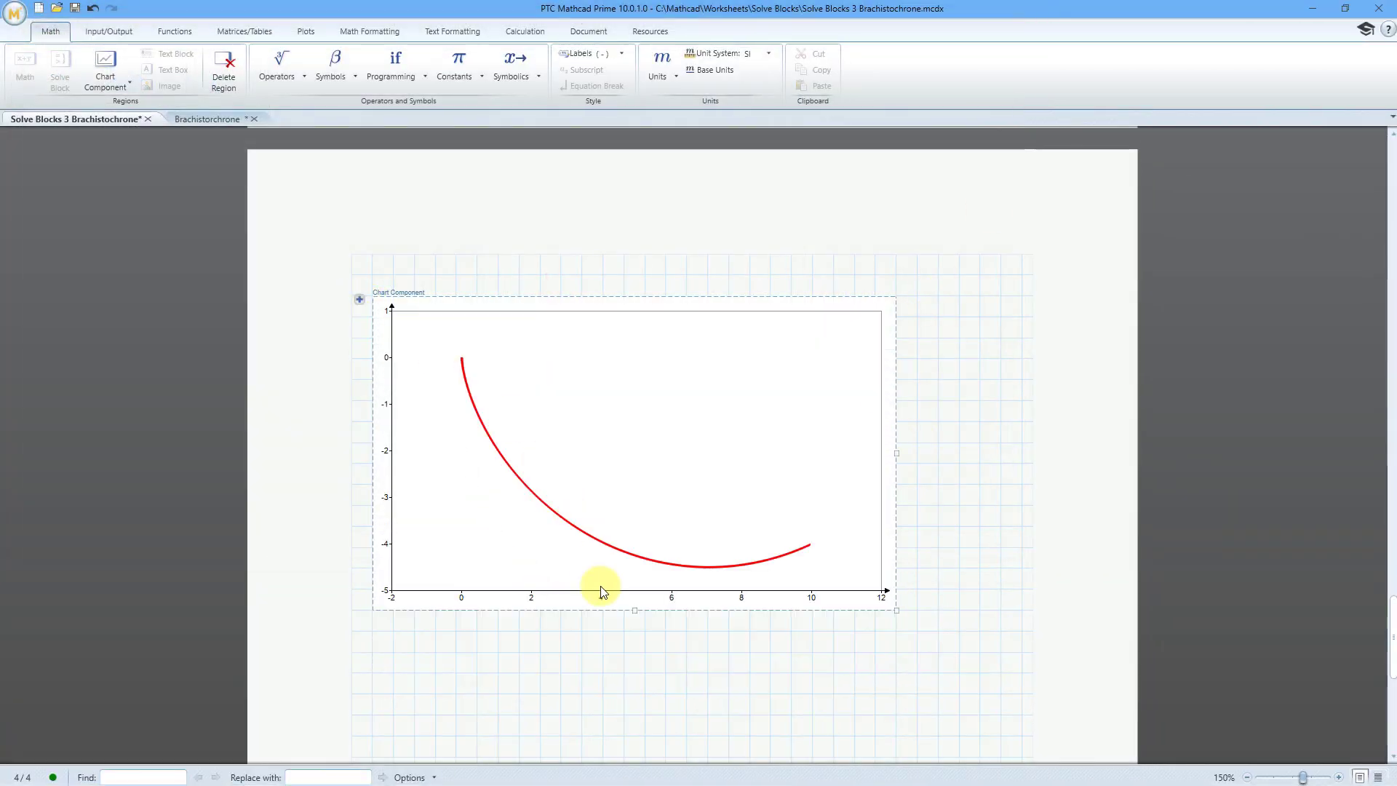
# - Evaluate the travel-time function T with subscript cycloid for arguments R and Θ in a math region below the chart
pyautogui.click(505, 662)
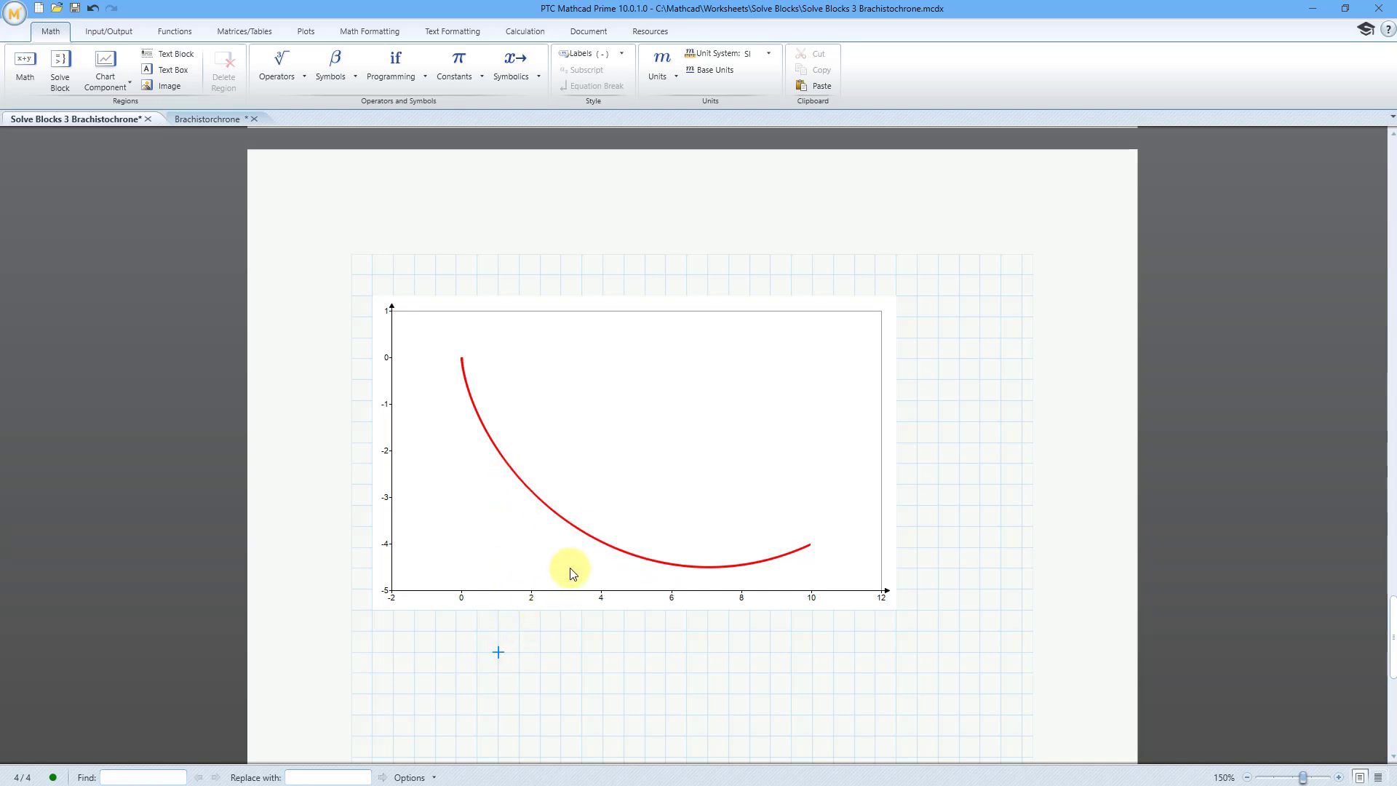
pyautogui.moveTo(1392, 609); pyautogui.dragTo(1347, 495)
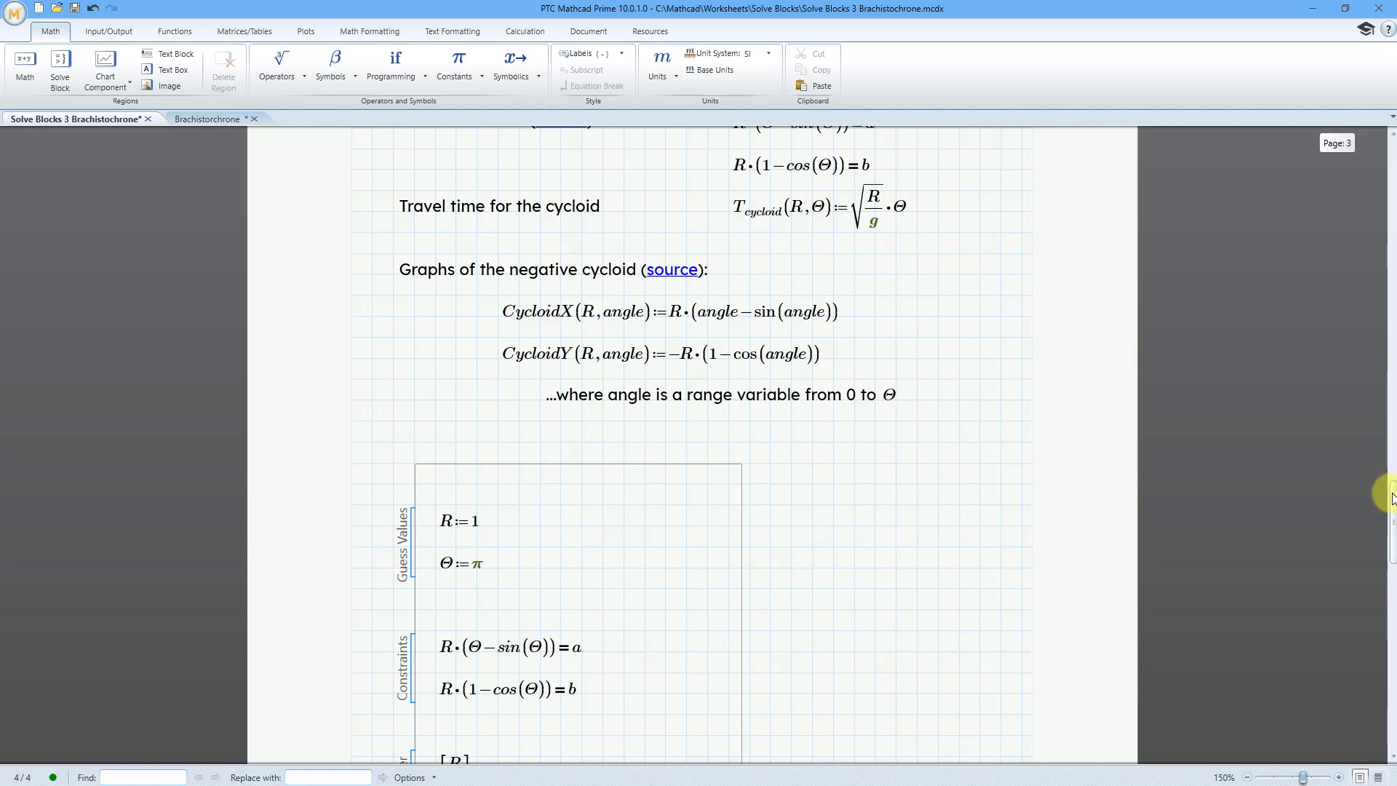
pyautogui.moveTo(1391, 499); pyautogui.dragTo(1357, 626)
pyautogui.click(456, 578)
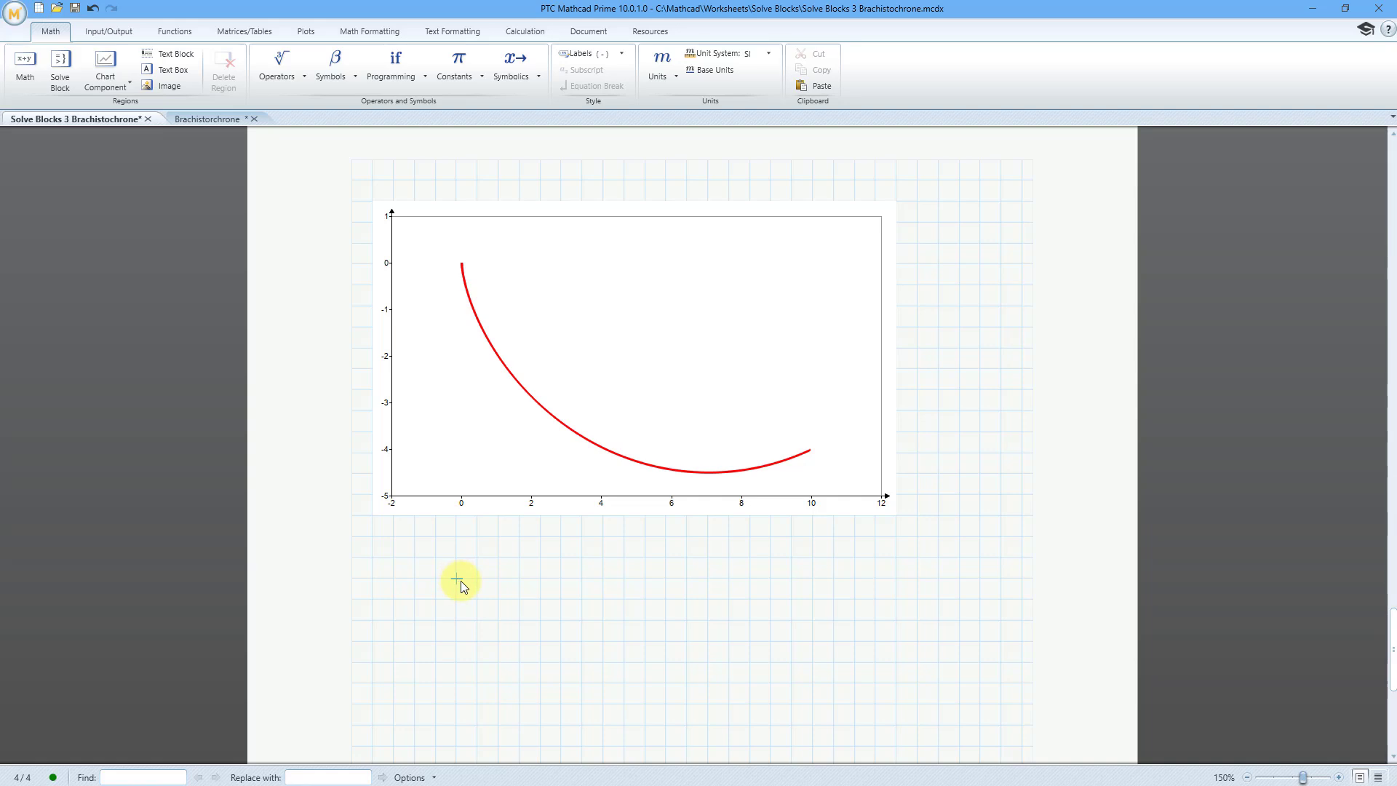
pyautogui.write('T')
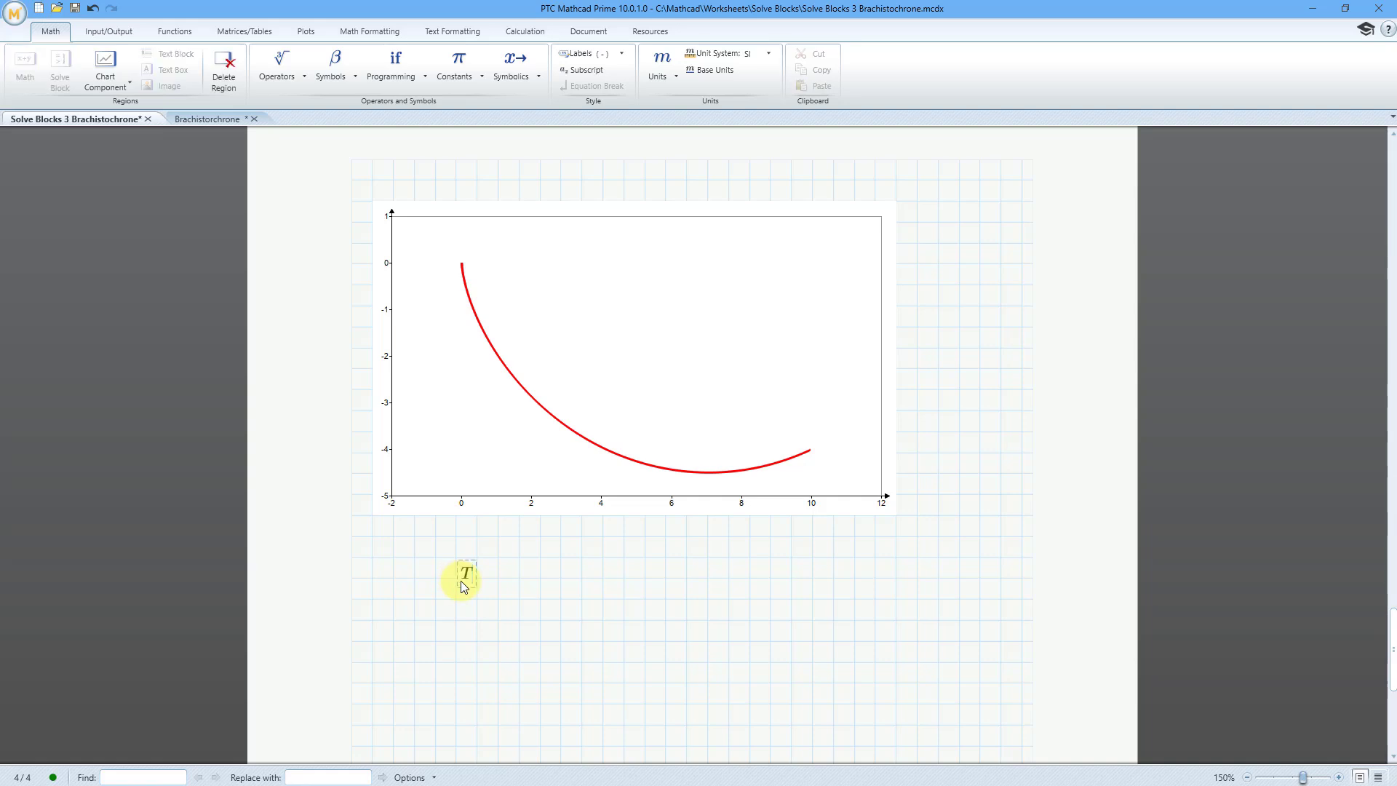
pyautogui.write('.cycloid')
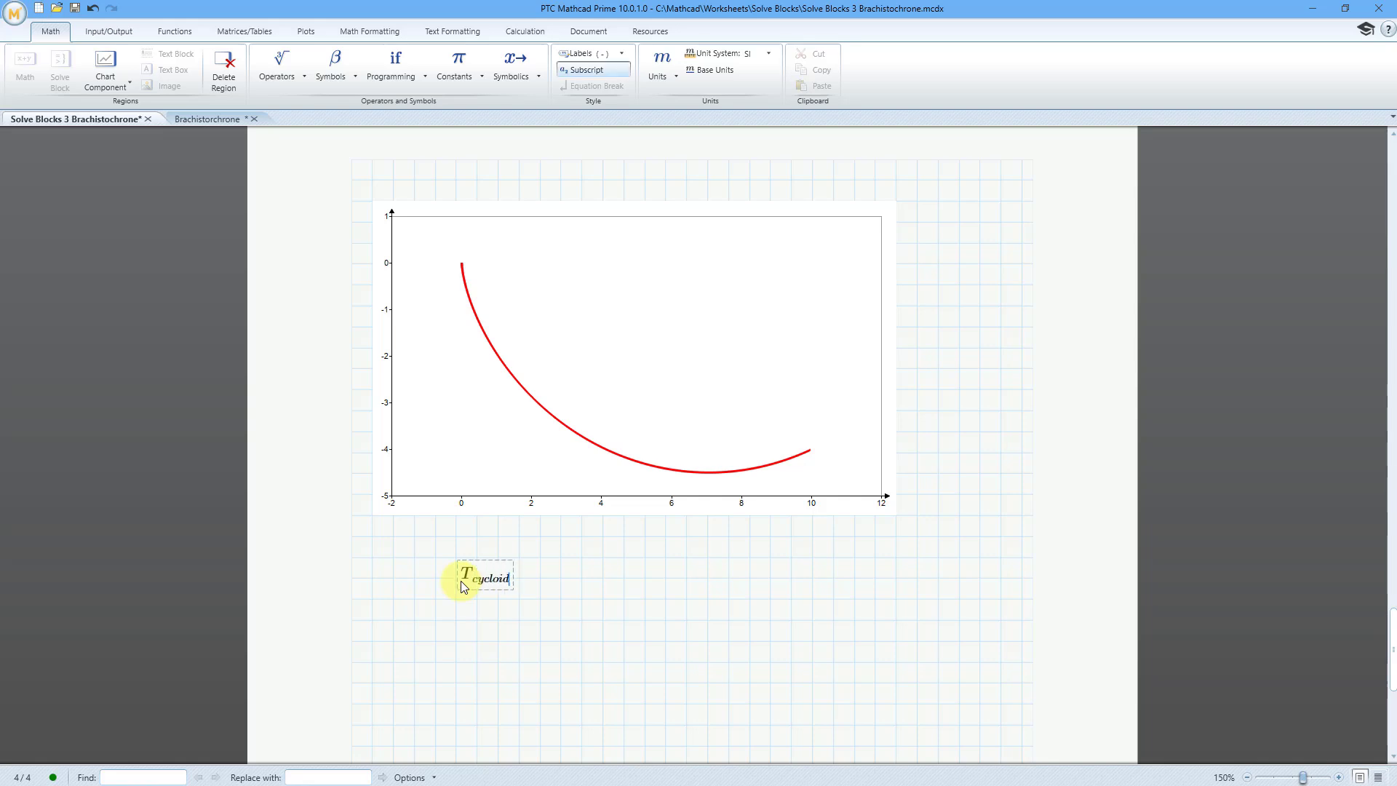
pyautogui.write('(')
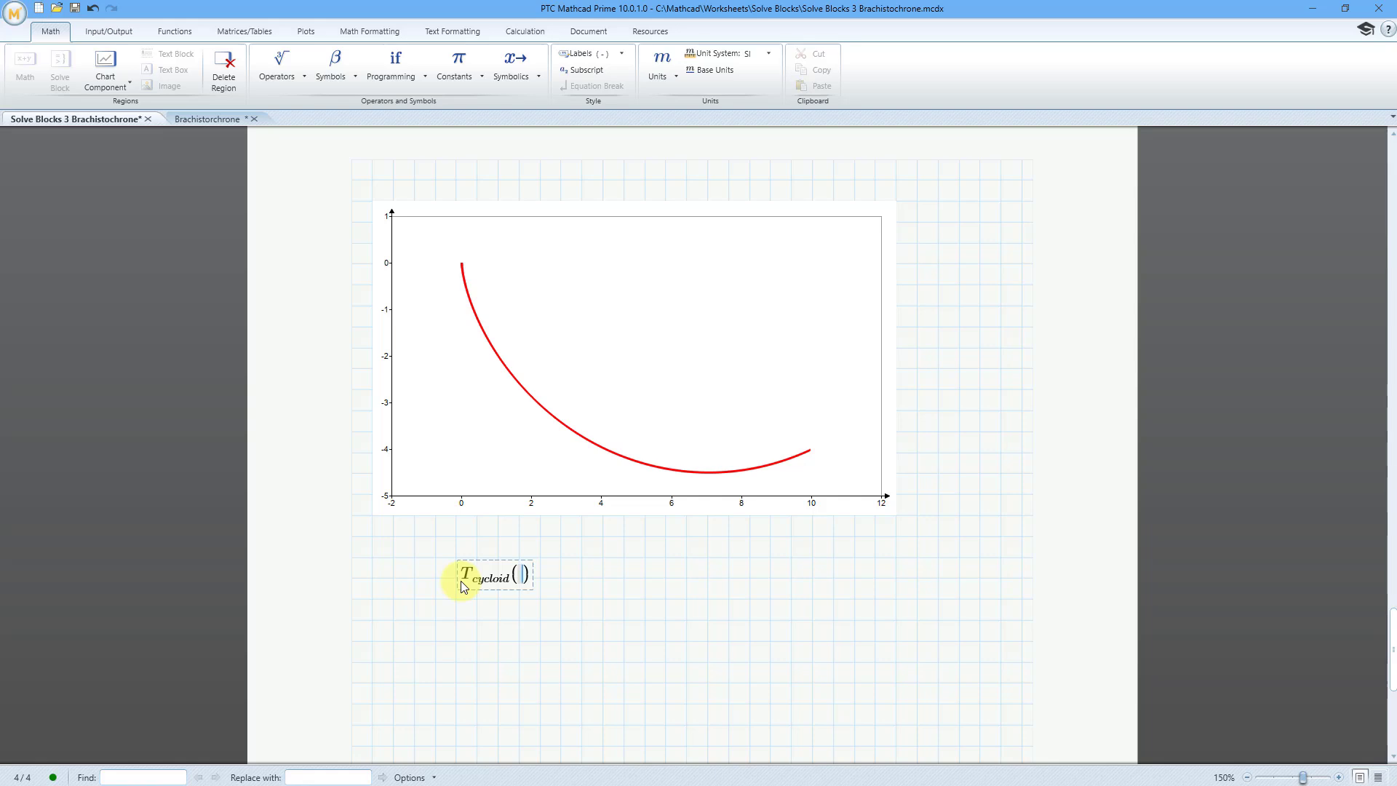
pyautogui.write('R,Q')
pyautogui.hotkey('ctrl', 'g')
pyautogui.write('=1.829 s/m^(1/2')
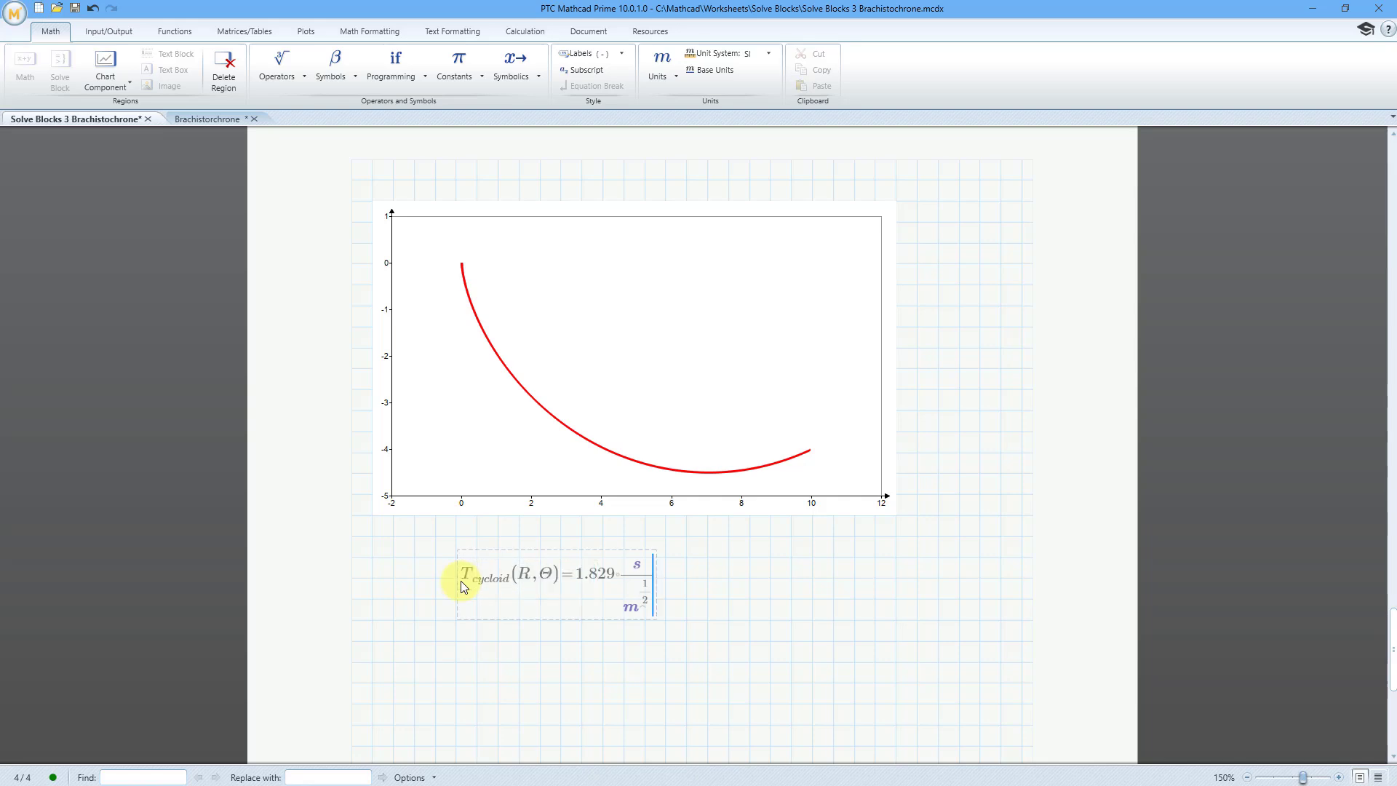
pyautogui.click(707, 601)
# - Multiply the R argument by the unit m in the cycloid travel-time evaluation and recalculate it
pyautogui.click(532, 579)
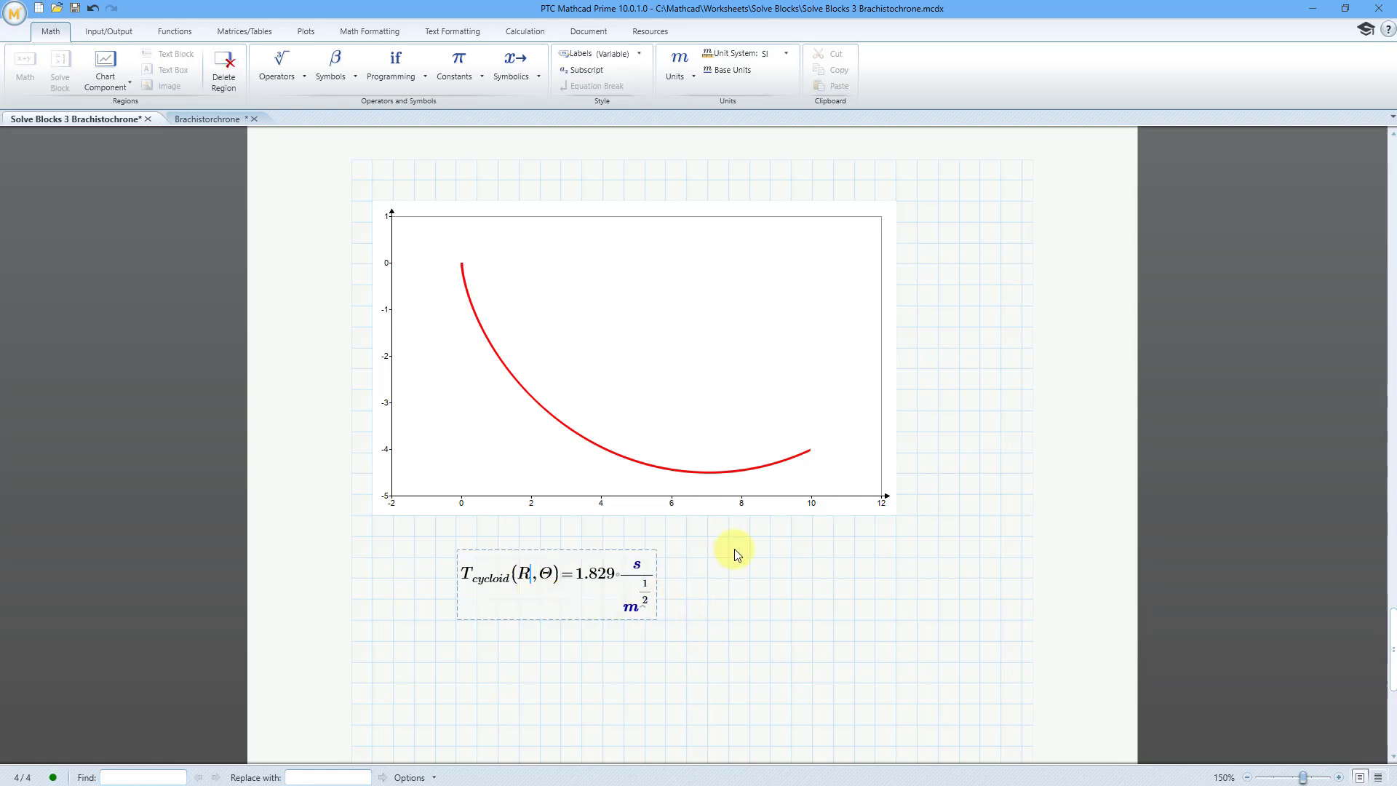
pyautogui.write('*')
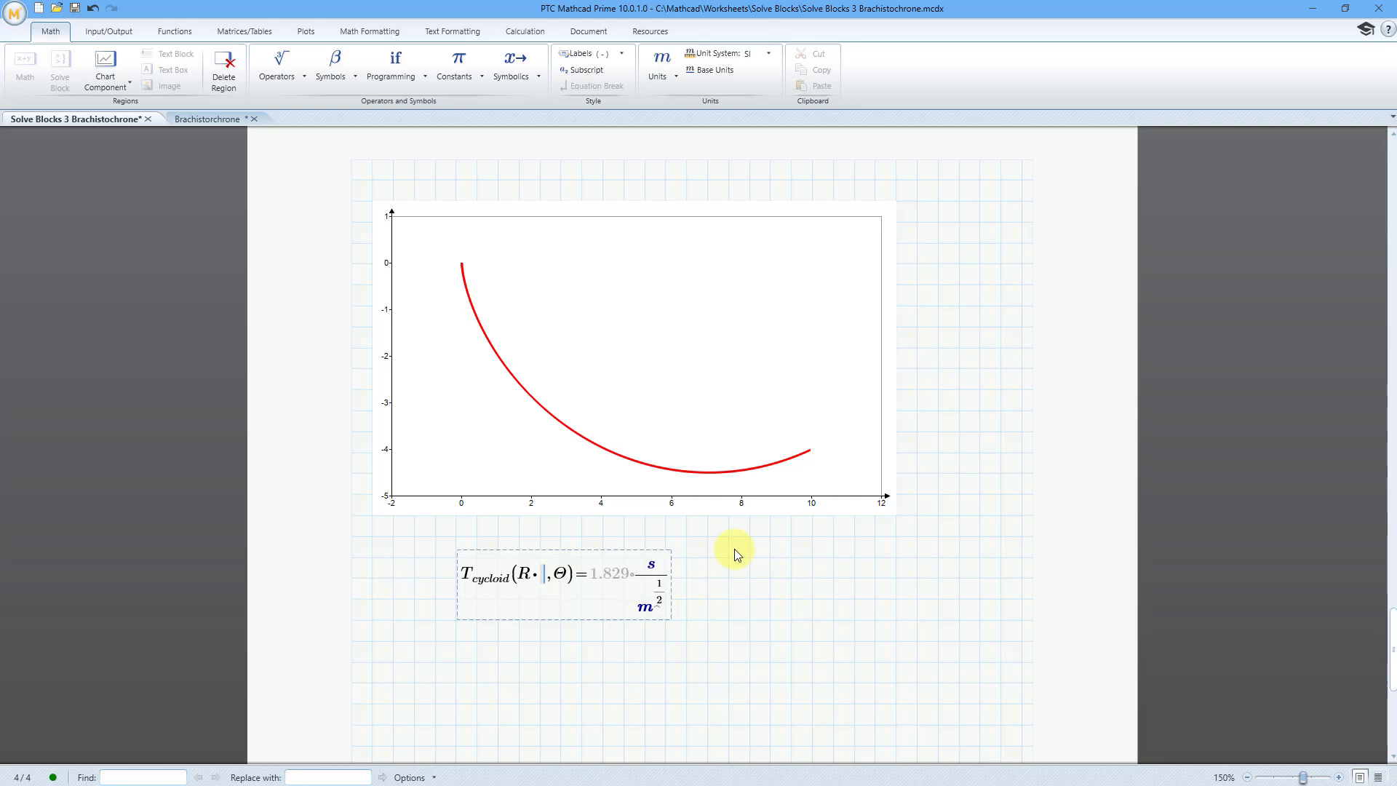
pyautogui.write('m')
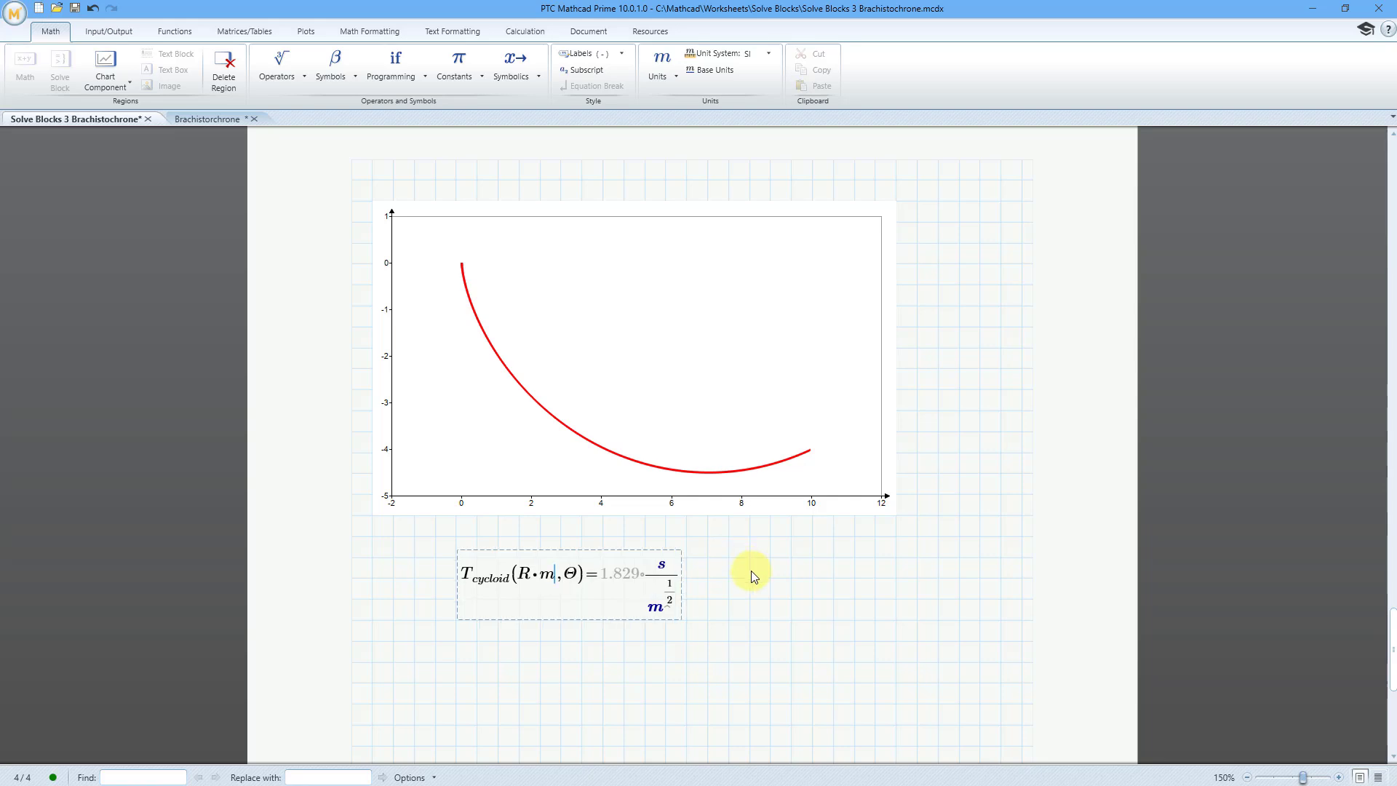
pyautogui.click(770, 579)
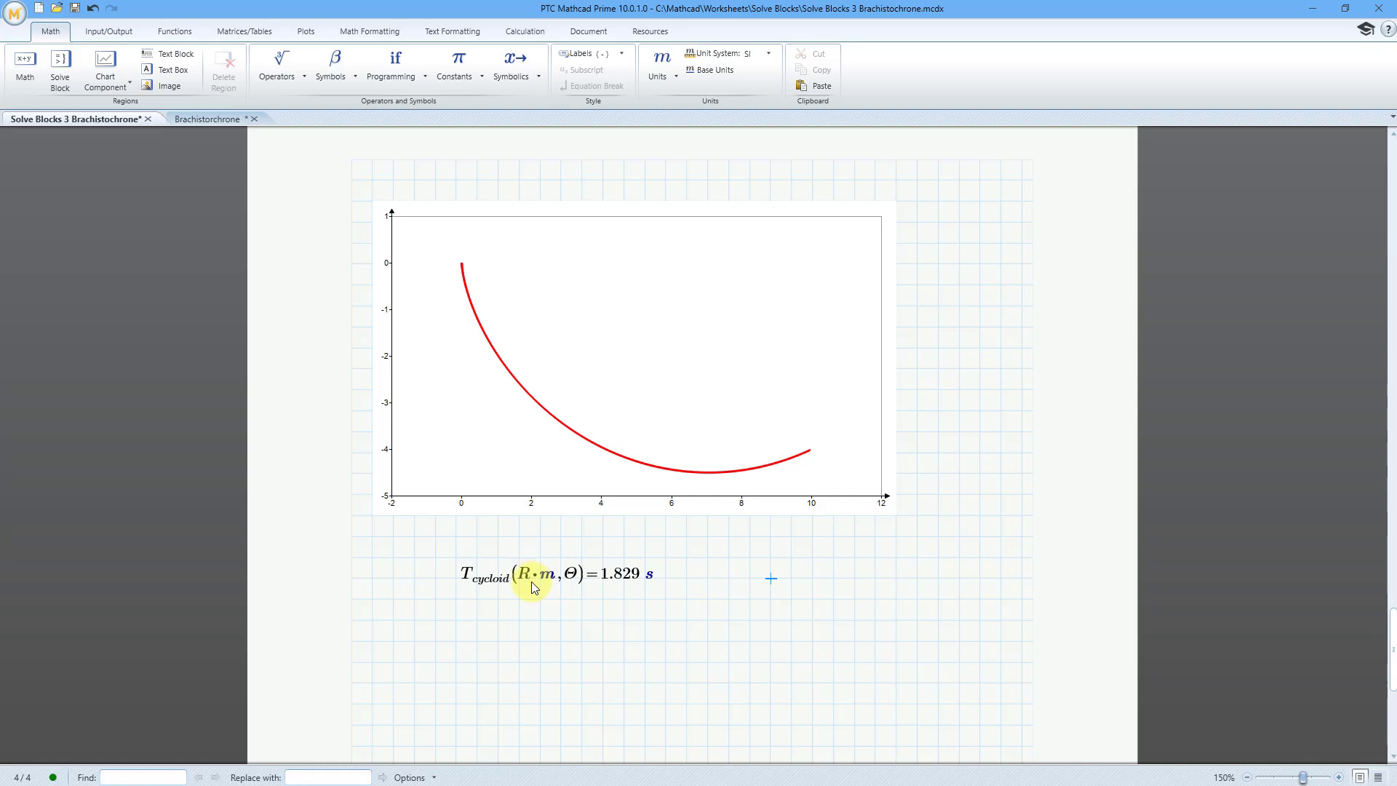